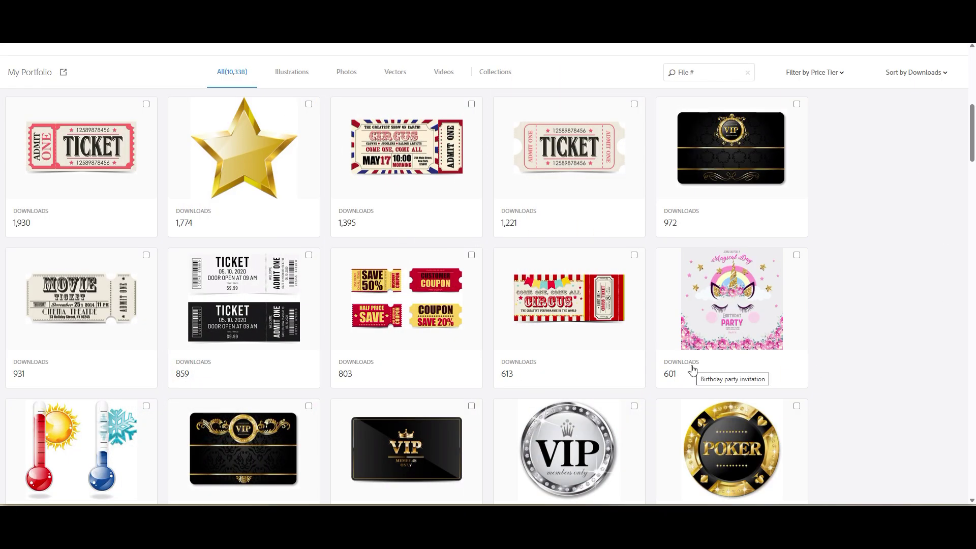
Step: Inspect the details of the pink-bordered ticket file and browse the portfolio sorted by downloads
{"action": "left_click", "coordinate": [94, 173]}
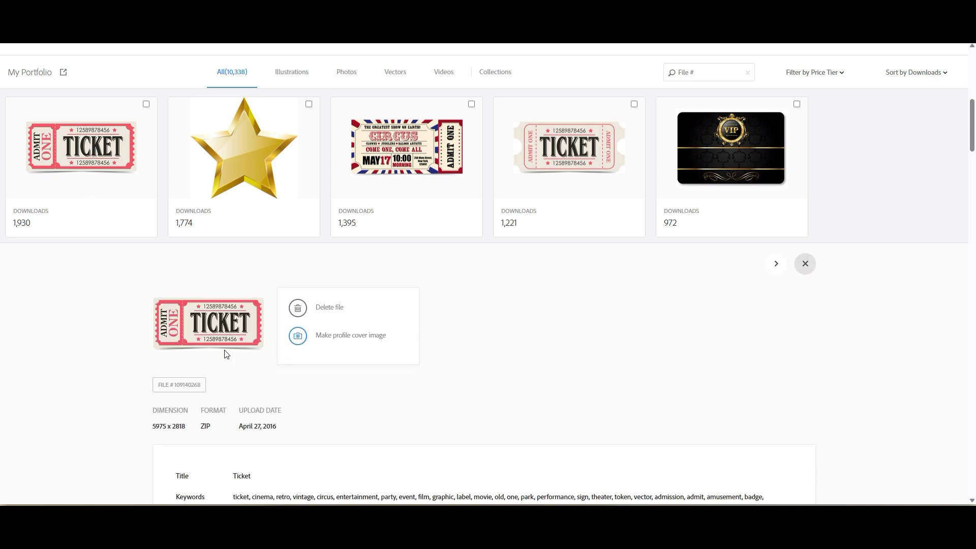
{"action": "left_click", "coordinate": [805, 263]}
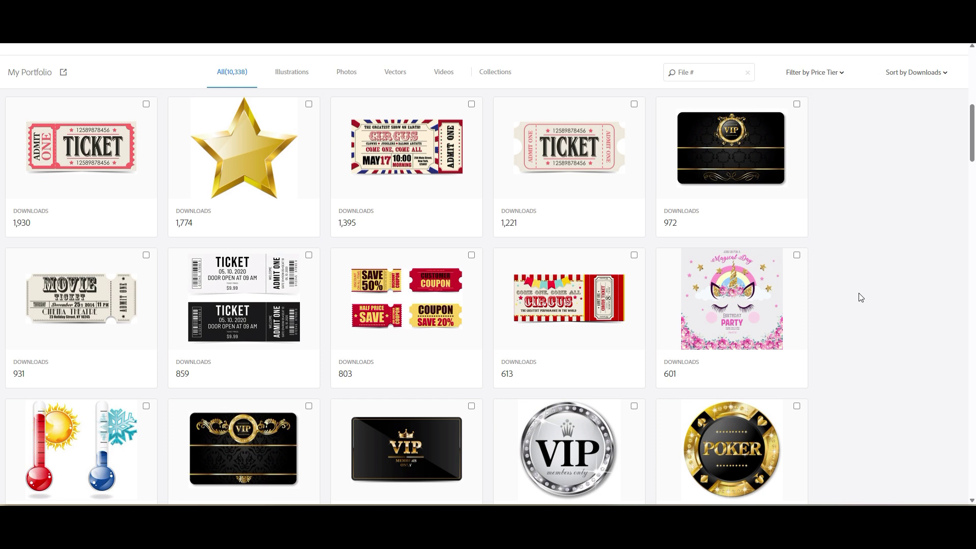
{"action": "scroll", "coordinate": [861, 298], "scroll_direction": "down", "scroll_amount": 3}
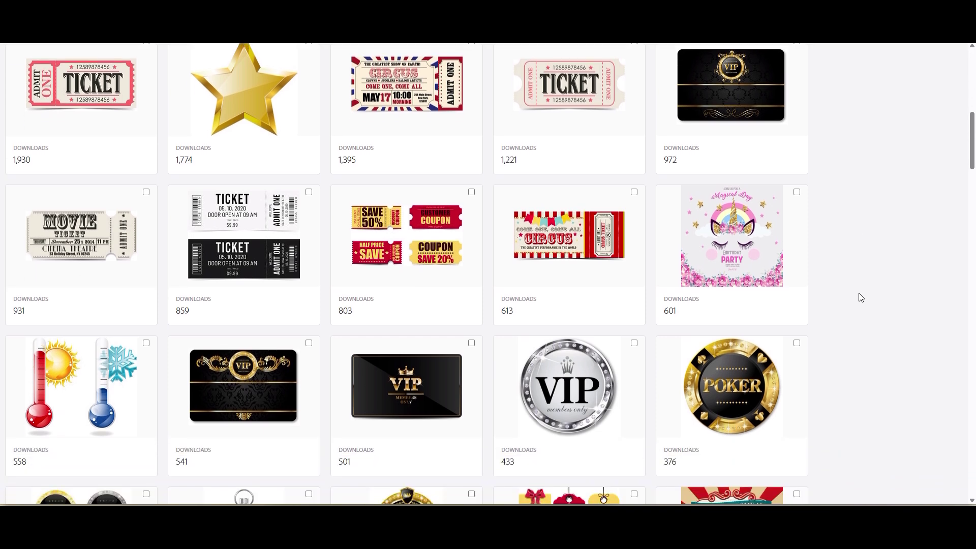
{"action": "scroll", "coordinate": [861, 297], "scroll_direction": "down", "scroll_amount": 5}
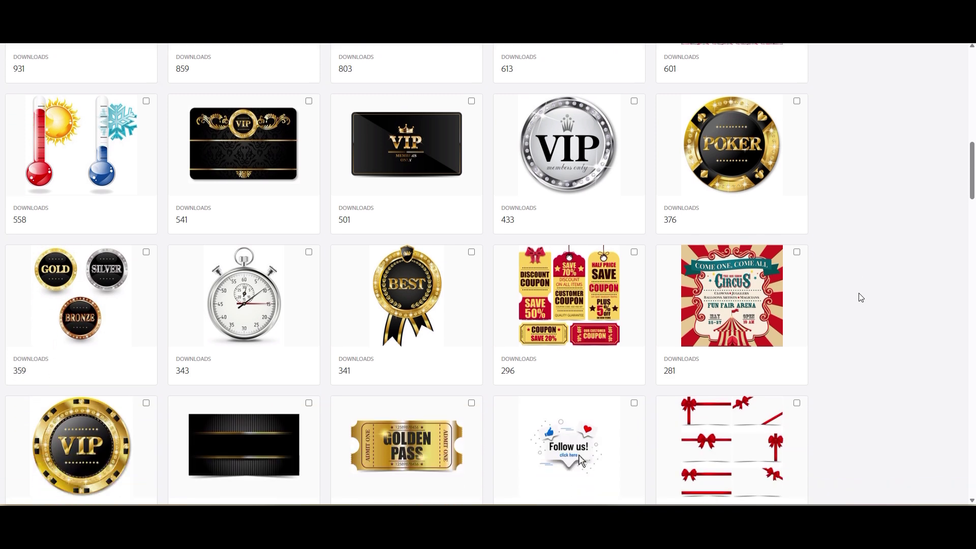
{"action": "scroll", "coordinate": [861, 298], "scroll_direction": "down", "scroll_amount": 5}
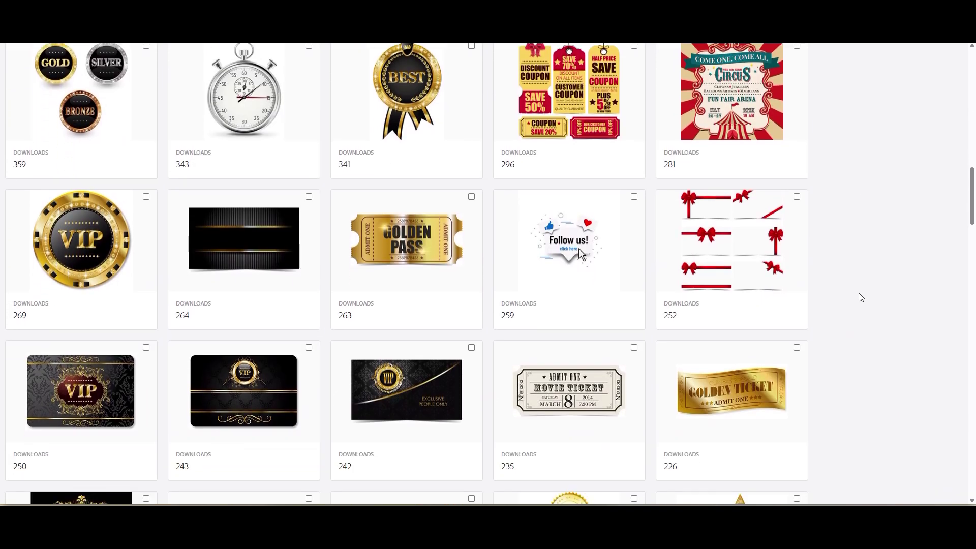
{"action": "scroll", "coordinate": [861, 297], "scroll_direction": "down", "scroll_amount": 3}
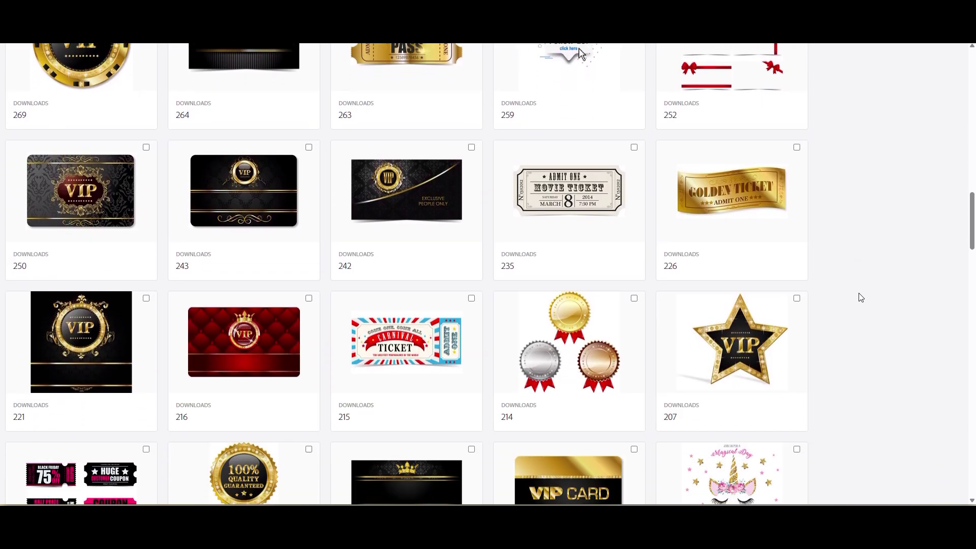
{"action": "scroll", "coordinate": [860, 297], "scroll_direction": "down", "scroll_amount": 3}
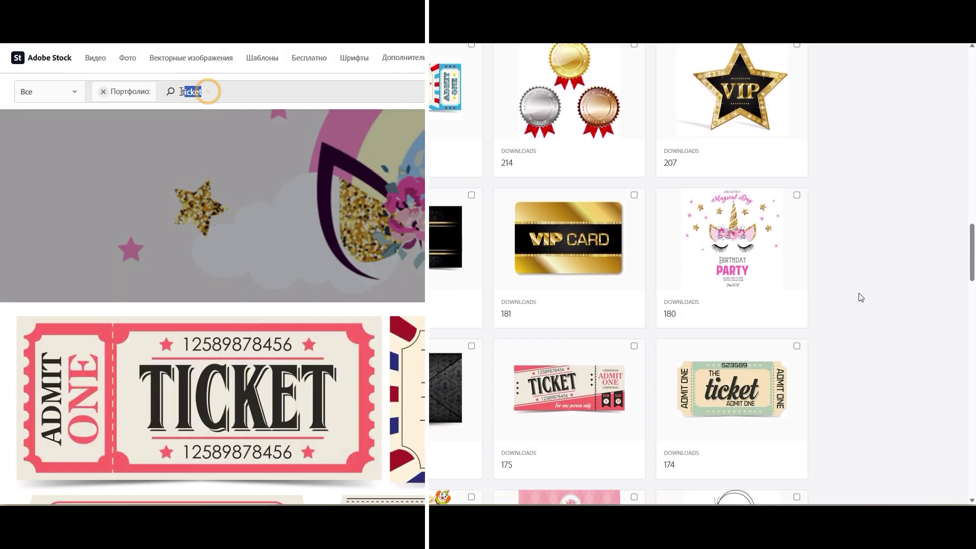
Step: Switch to the Adobe Stock portfolio search for "ticket" and examine the variety of ticket designs
{"action": "scroll", "coordinate": [934, 254], "scroll_direction": "down", "scroll_amount": 10}
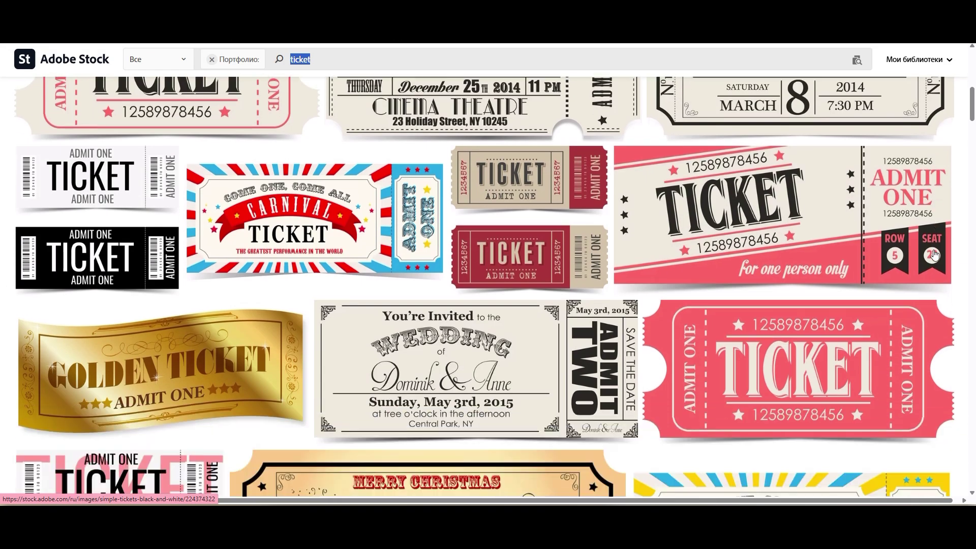
{"action": "scroll", "coordinate": [934, 254], "scroll_direction": "down", "scroll_amount": 15}
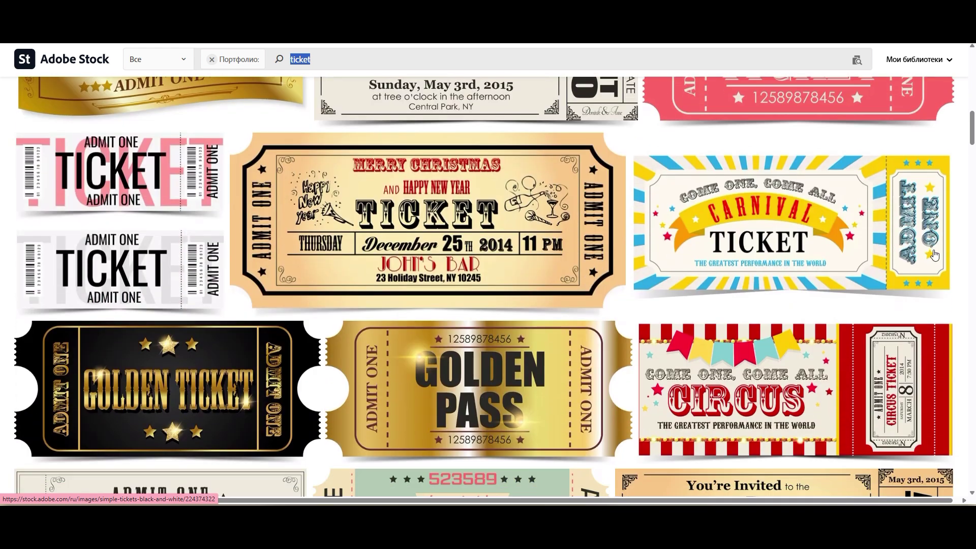
{"action": "scroll", "coordinate": [935, 253], "scroll_direction": "down", "scroll_amount": 3}
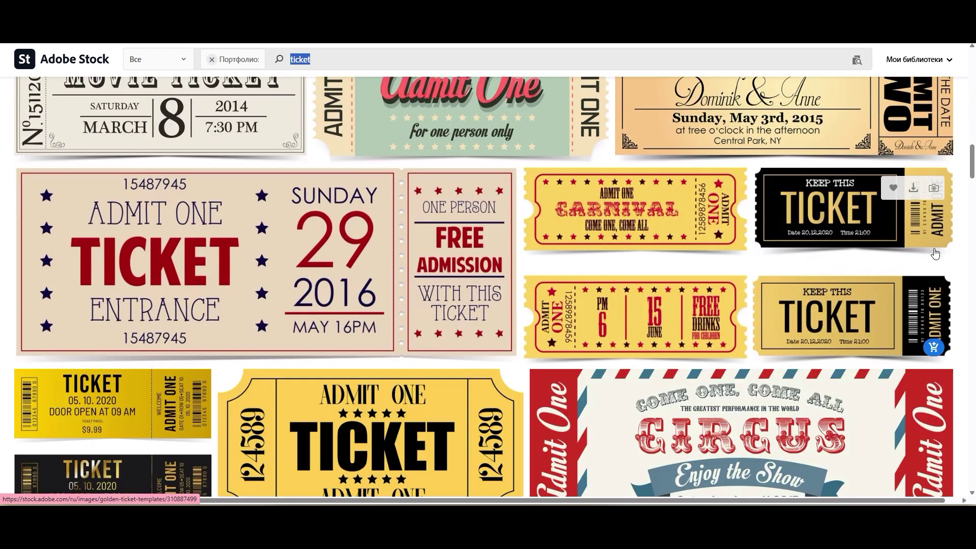
{"action": "scroll", "coordinate": [936, 252], "scroll_direction": "down", "scroll_amount": 8}
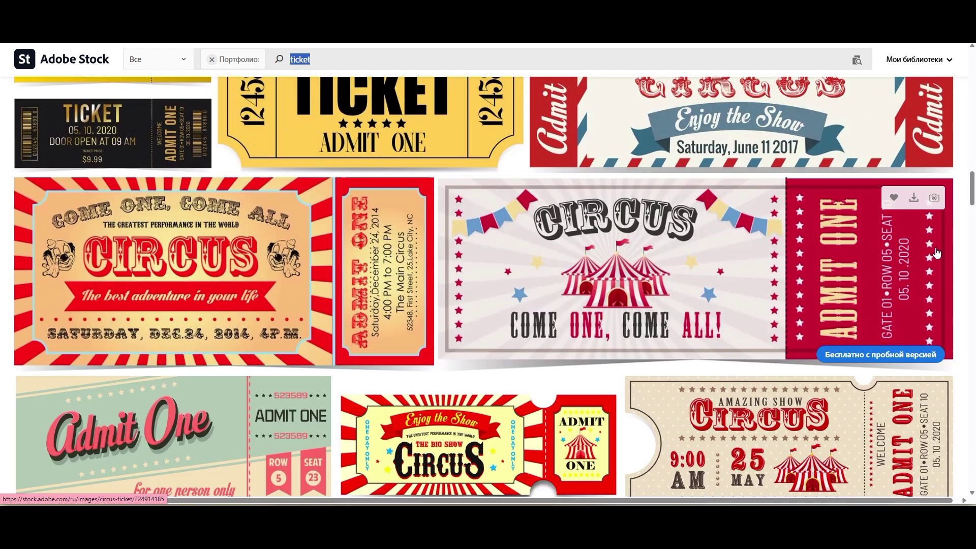
{"action": "scroll", "coordinate": [936, 252], "scroll_direction": "down", "scroll_amount": 10}
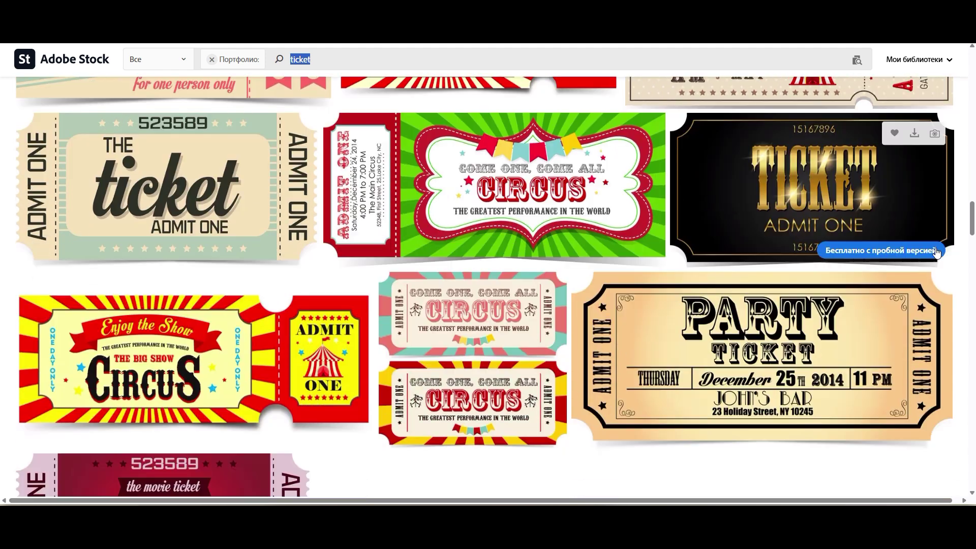
{"action": "scroll", "coordinate": [936, 252], "scroll_direction": "down", "scroll_amount": 6}
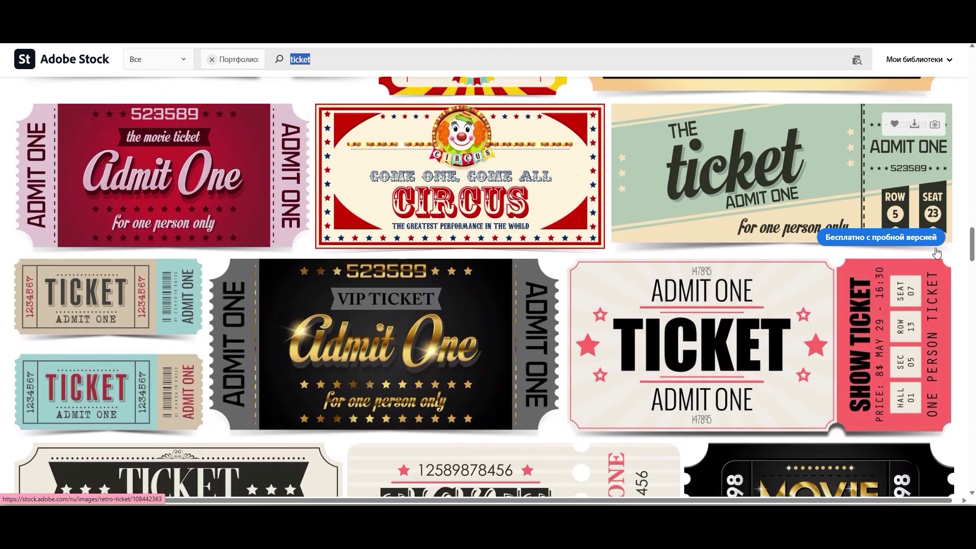
{"action": "scroll", "coordinate": [937, 252], "scroll_direction": "down", "scroll_amount": 7}
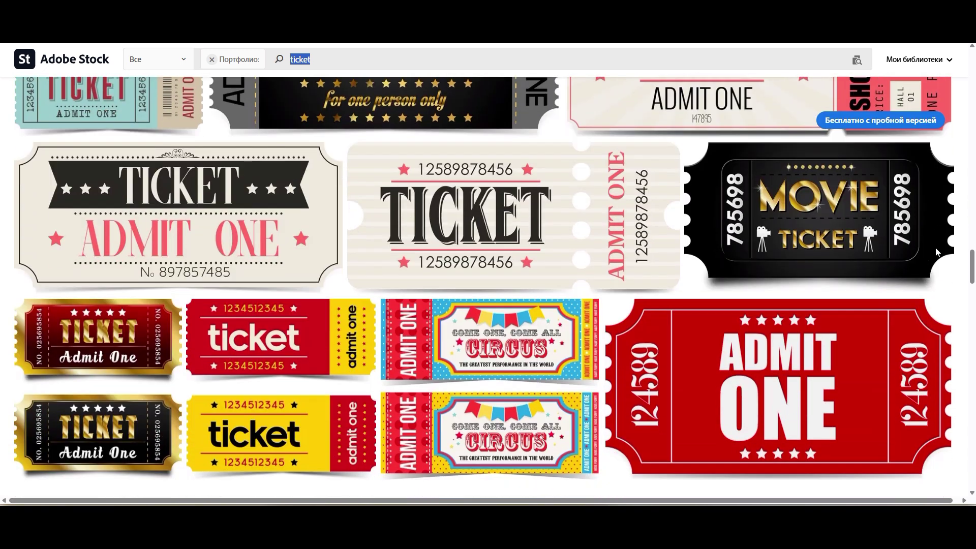
{"action": "scroll", "coordinate": [936, 252], "scroll_direction": "down", "scroll_amount": 7}
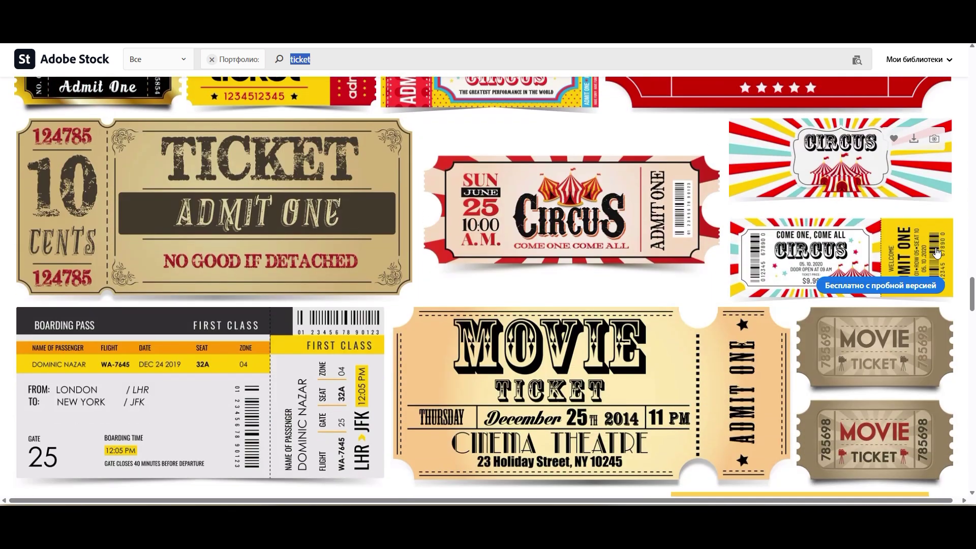
{"action": "scroll", "coordinate": [937, 253], "scroll_direction": "down", "scroll_amount": 10}
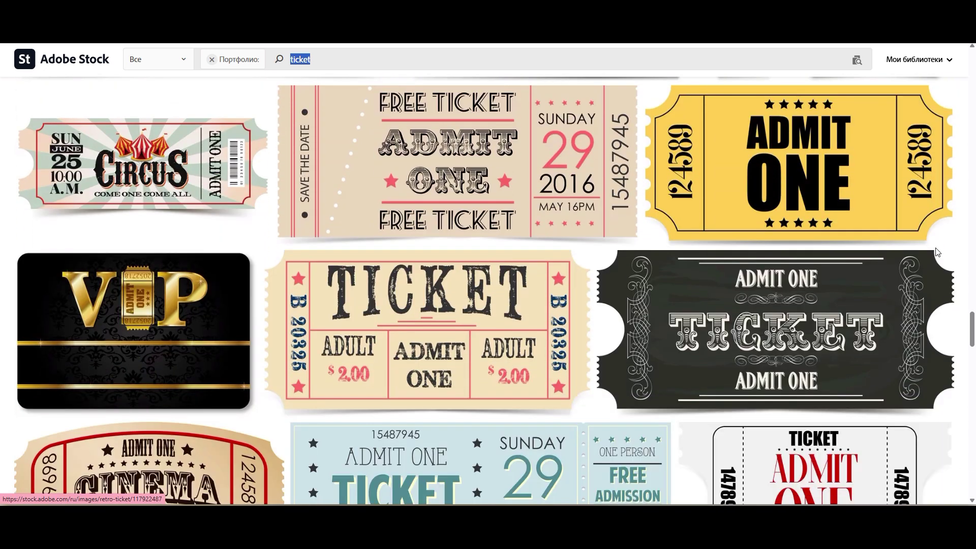
{"action": "scroll", "coordinate": [937, 253], "scroll_direction": "down", "scroll_amount": 8}
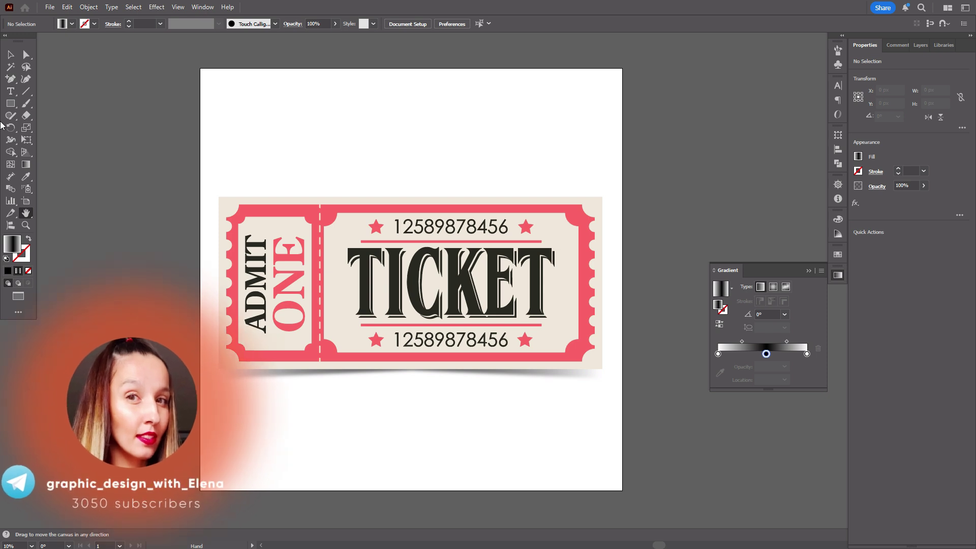
Step: Switch to Adobe Illustrator and check the reference ticket artwork and the artboard's dimensions
{"action": "left_click", "coordinate": [8, 53]}
{"action": "left_click_drag", "start_coordinate": [185, 178], "coordinate": [593, 401]}
{"action": "left_click", "coordinate": [661, 333]}
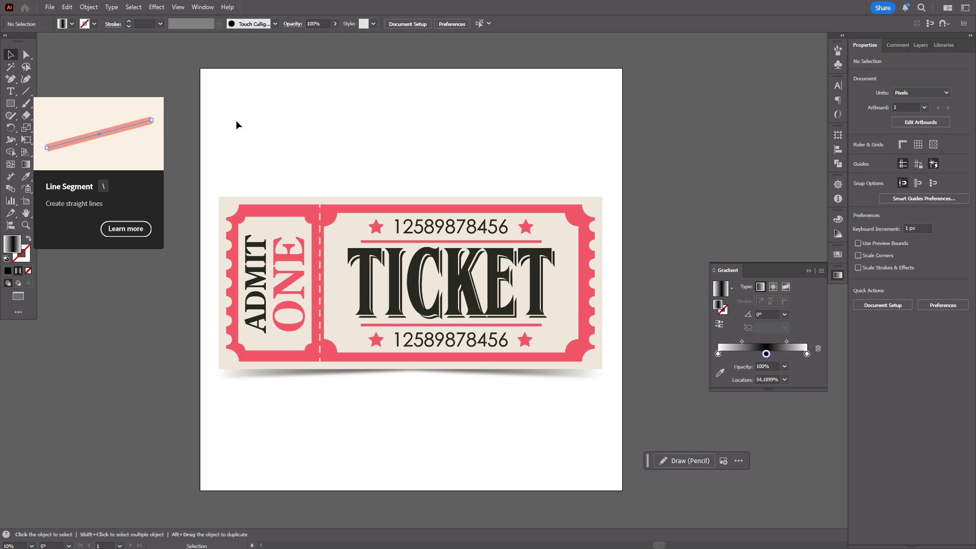
{"action": "left_click", "coordinate": [25, 200]}
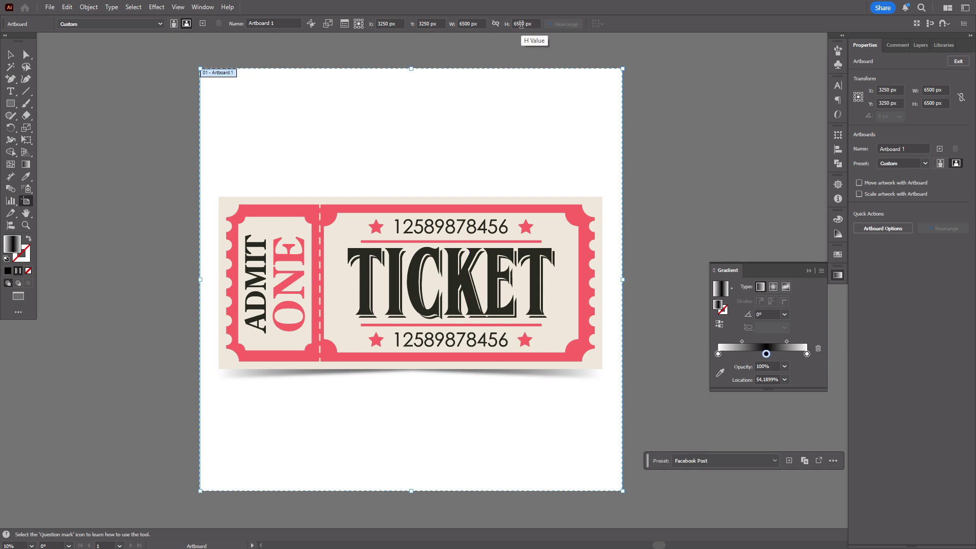
{"action": "key", "text": "Escape"}
Step: Move the whole reference ticket up to the upper part of the artboard, leaving space below it
{"action": "left_click_drag", "start_coordinate": [201, 187], "coordinate": [602, 371]}
{"action": "left_click_drag", "start_coordinate": [489, 330], "coordinate": [487, 320]}
{"action": "left_click_drag", "start_coordinate": [404, 318], "coordinate": [408, 224]}
{"action": "left_click", "coordinate": [652, 249]}
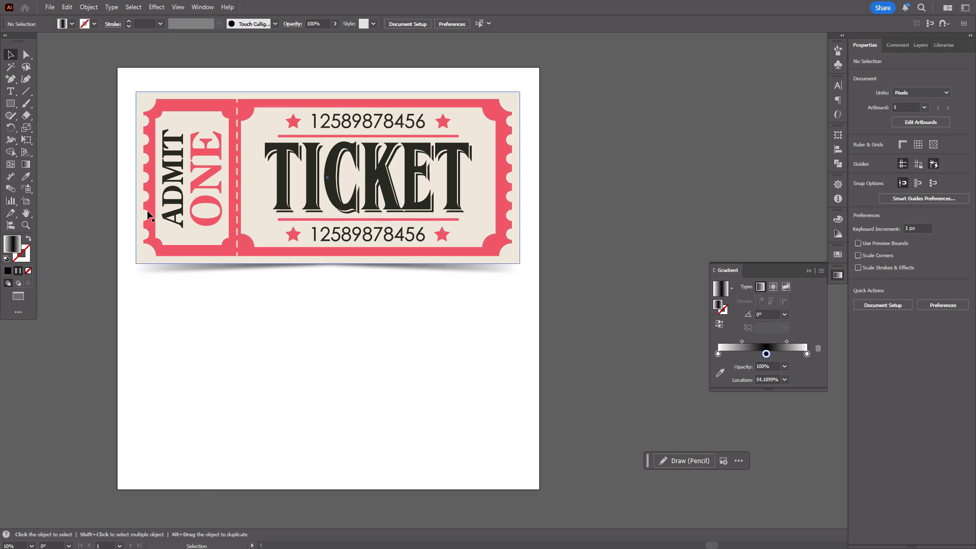
Step: Draw a rectangle about 5902 × 2254 px below the reference ticket, filled with the beige sampled from its background, and nudge it up slightly
{"action": "left_click", "coordinate": [26, 177]}
{"action": "left_click", "coordinate": [147, 96]}
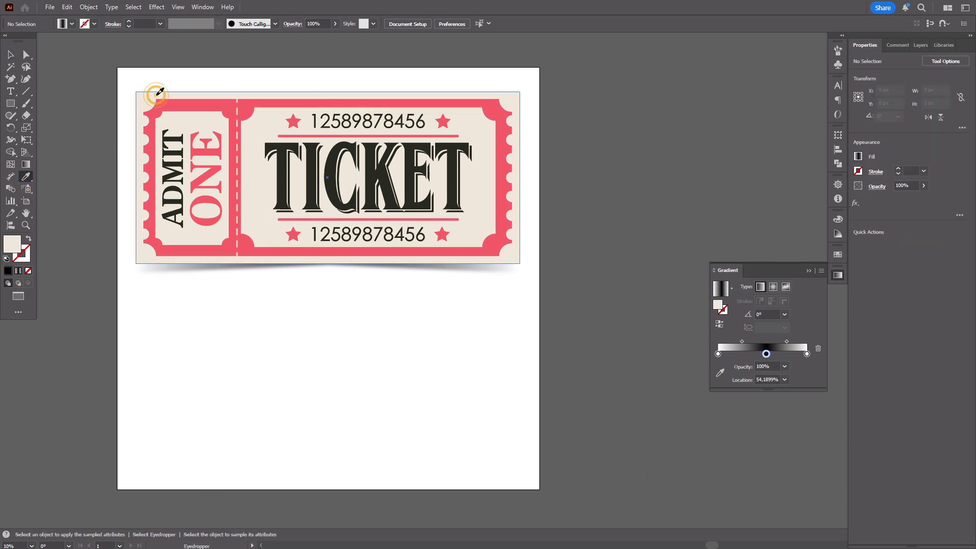
{"action": "left_click", "coordinate": [10, 103]}
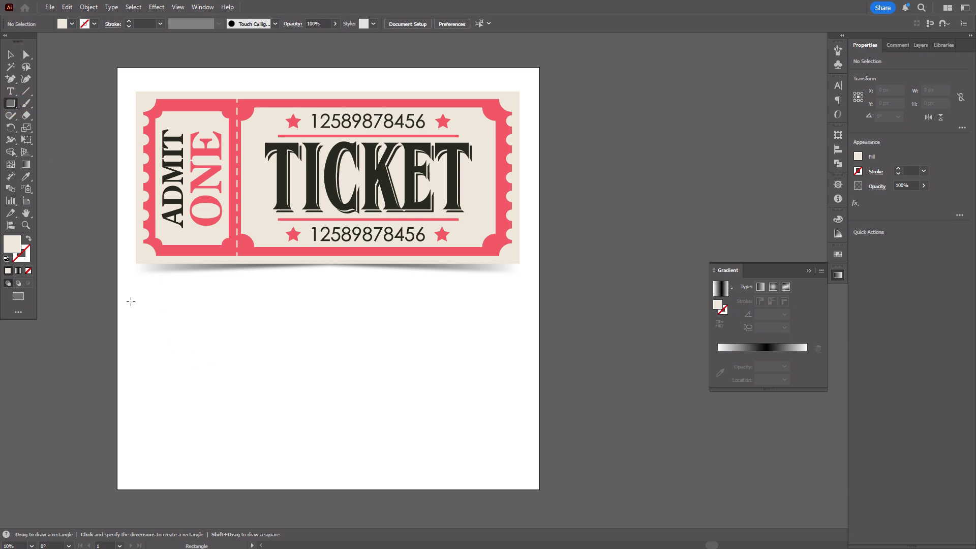
{"action": "left_click_drag", "start_coordinate": [136, 296], "coordinate": [519, 442]}
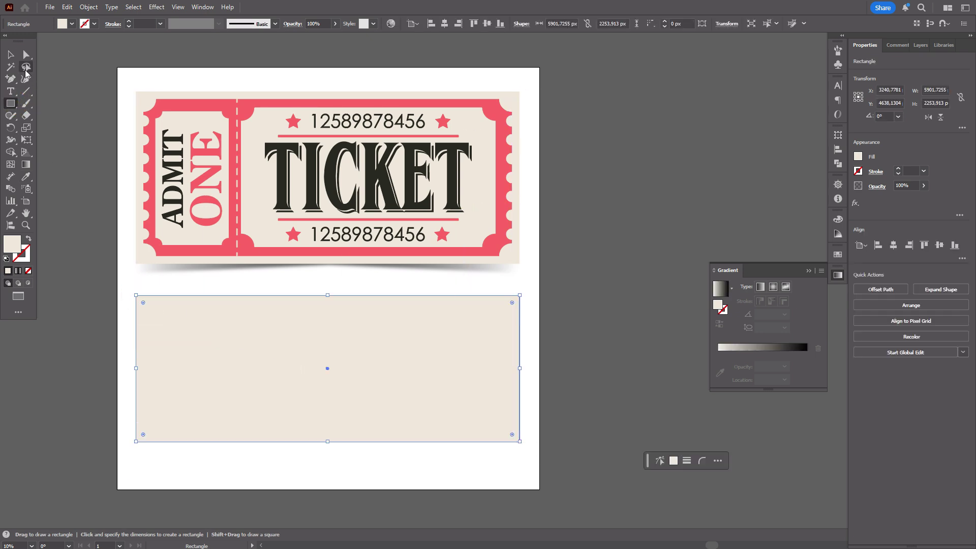
{"action": "key", "text": "v"}
{"action": "left_click", "coordinate": [48, 123]}
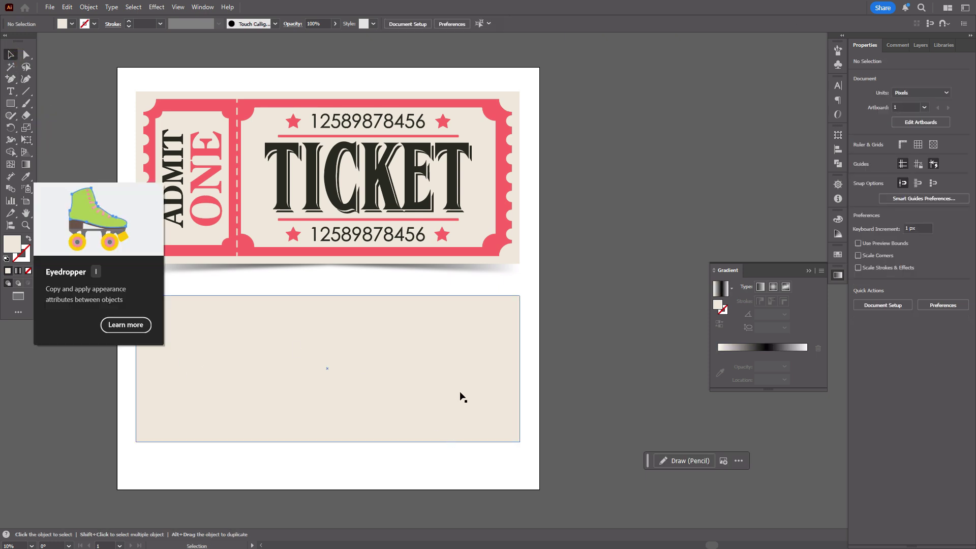
{"action": "left_click_drag", "start_coordinate": [460, 395], "coordinate": [460, 393]}
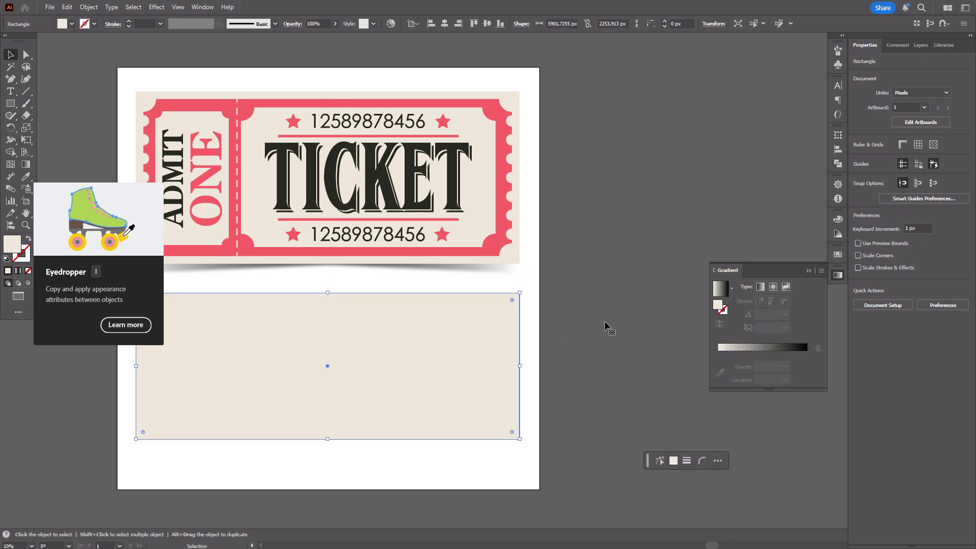
{"action": "left_click", "coordinate": [608, 327]}
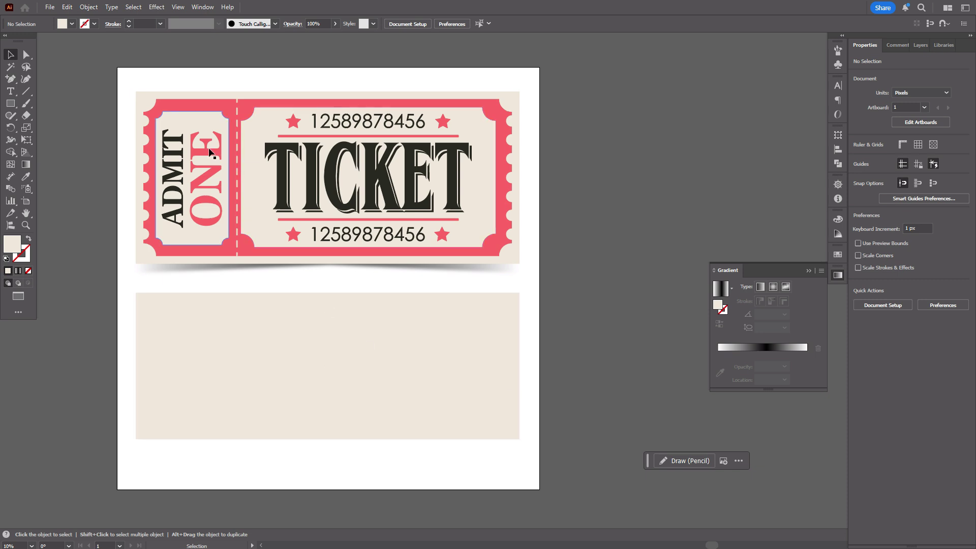
Step: Draw a rectangle about 5431 × 1870 px inside the beige one, using the pink fill of the reference ticket's frame
{"action": "left_click", "coordinate": [194, 108]}
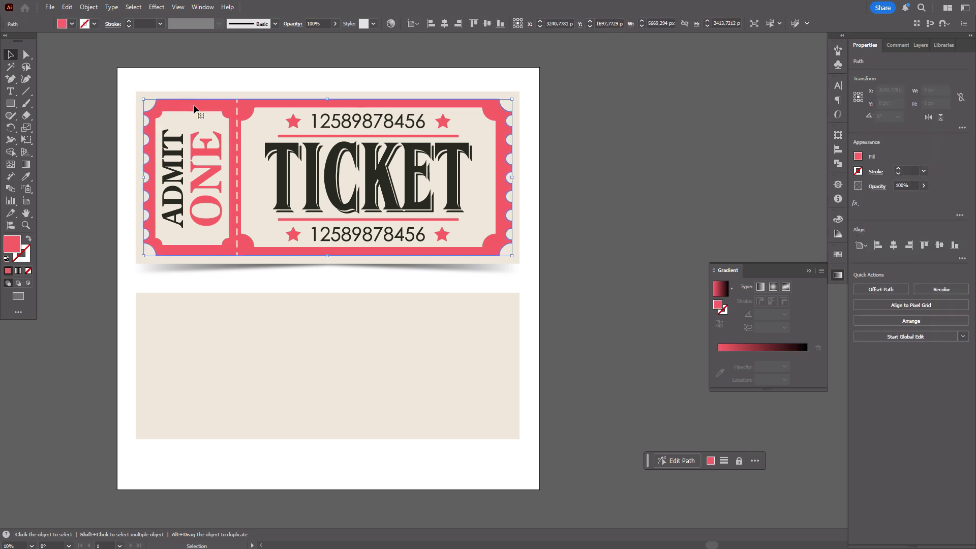
{"action": "left_click", "coordinate": [10, 103]}
{"action": "left_click_drag", "start_coordinate": [151, 305], "coordinate": [504, 427]}
{"action": "key", "text": "v"}
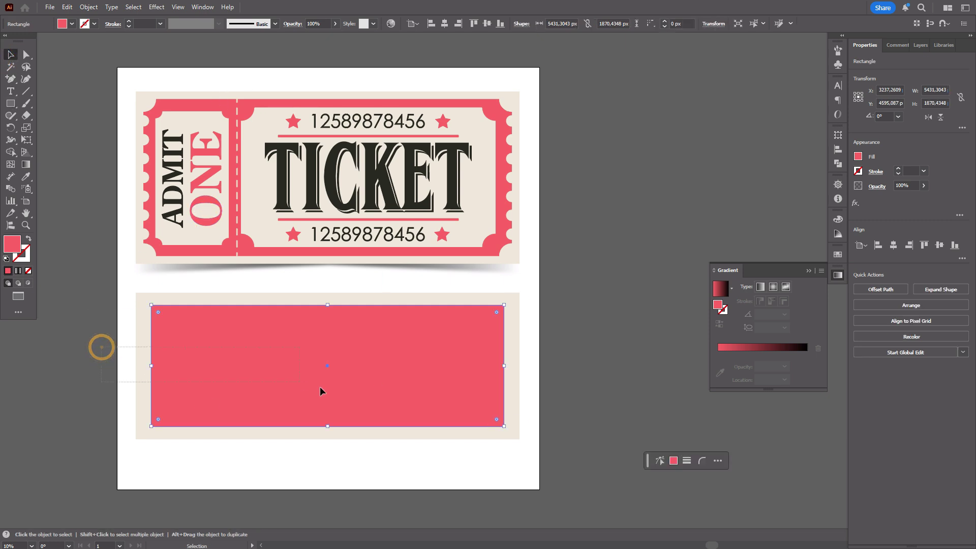
Step: Align the pink and beige rectangles to each other by their horizontal and vertical centers
{"action": "left_click_drag", "start_coordinate": [540, 447], "coordinate": [493, 417]}
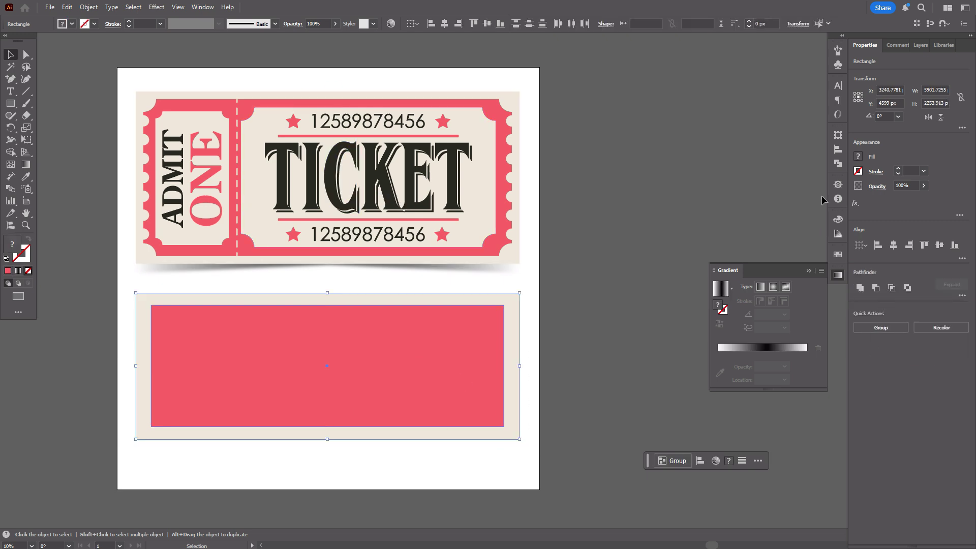
{"action": "left_click", "coordinate": [837, 149]}
{"action": "left_click", "coordinate": [732, 158]}
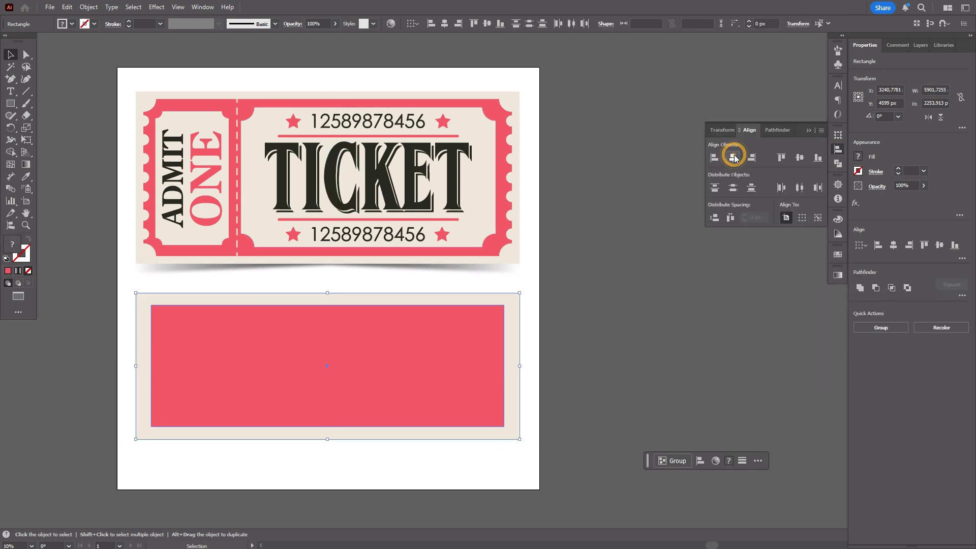
{"action": "left_click", "coordinate": [802, 160]}
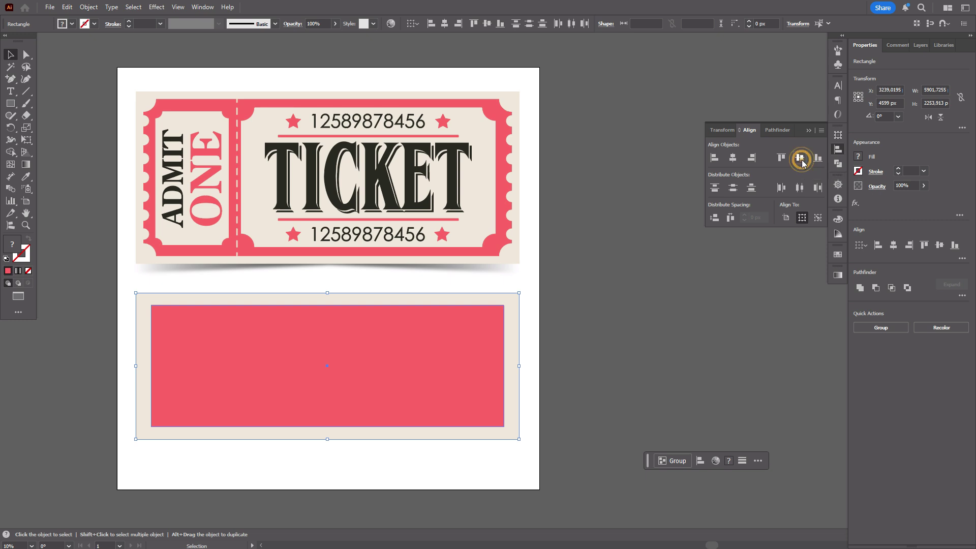
{"action": "left_click", "coordinate": [658, 286]}
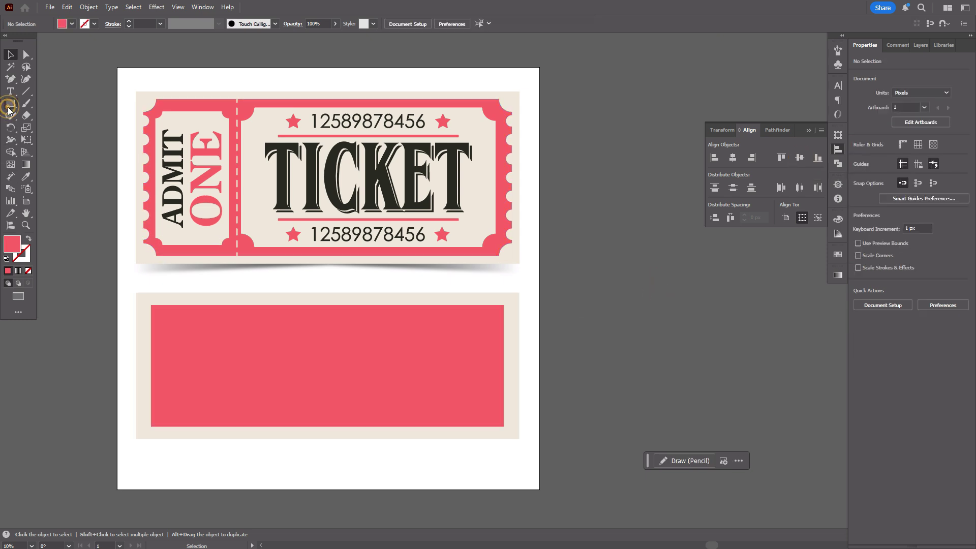
Step: Place pink circles about 371 px in diameter on all four corners of the pink rectangle with the Ellipse tool
{"action": "left_click", "coordinate": [10, 105]}
{"action": "left_click", "coordinate": [56, 128]}
{"action": "mouse_move", "coordinate": [115, 276]}
{"action": "left_mouse_down"}
{"action": "mouse_move", "coordinate": [158, 312]}
{"action": "mouse_move", "coordinate": [172, 407]}
{"action": "mouse_move", "coordinate": [157, 432]}
{"action": "mouse_move", "coordinate": [501, 330]}
{"action": "mouse_move", "coordinate": [508, 311]}
{"action": "mouse_move", "coordinate": [508, 428]}
{"action": "left_mouse_up"}
{"action": "left_click", "coordinate": [10, 54]}
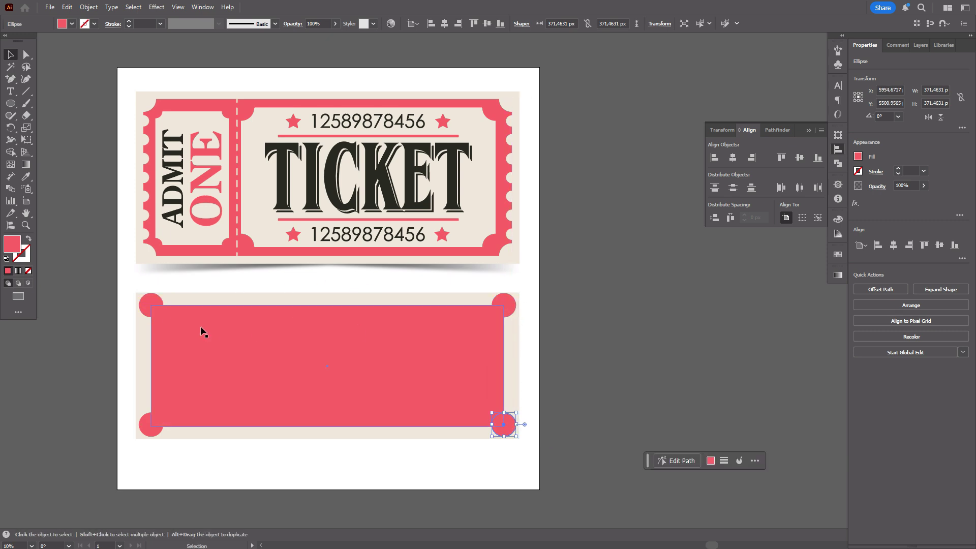
{"action": "left_click", "coordinate": [150, 298]}
{"action": "left_click", "coordinate": [218, 336]}
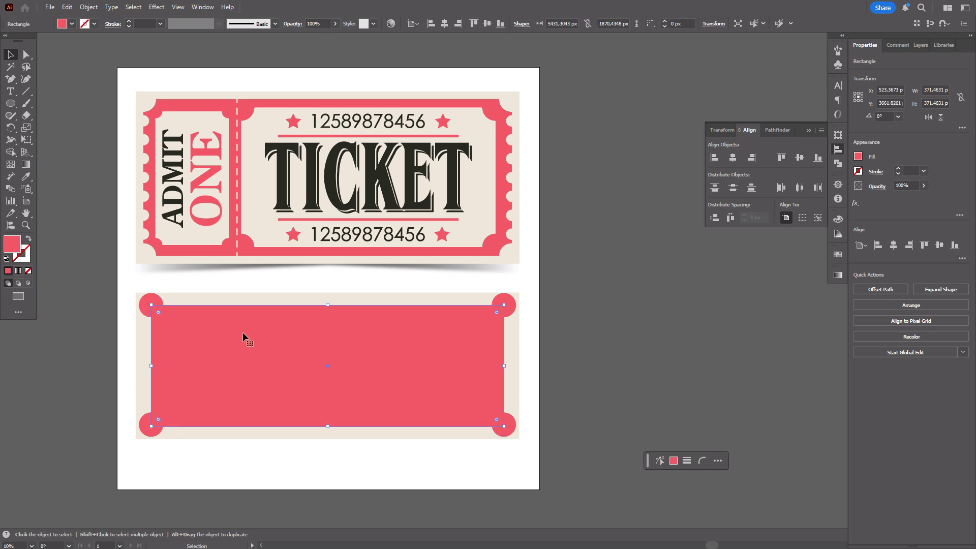
{"action": "left_click", "coordinate": [504, 301], "text": "shift"}
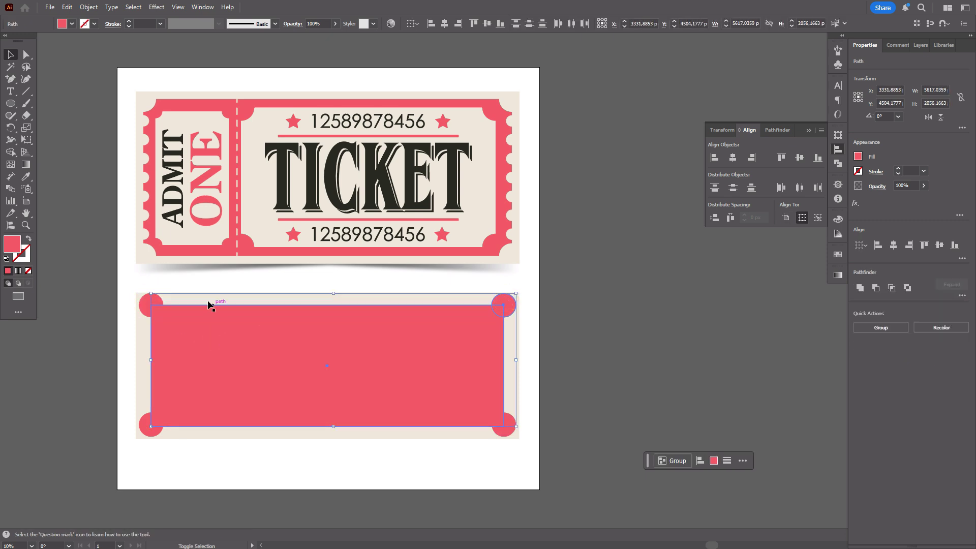
{"action": "left_click", "coordinate": [147, 304], "text": "shift"}
{"action": "left_click", "coordinate": [151, 434], "text": "shift"}
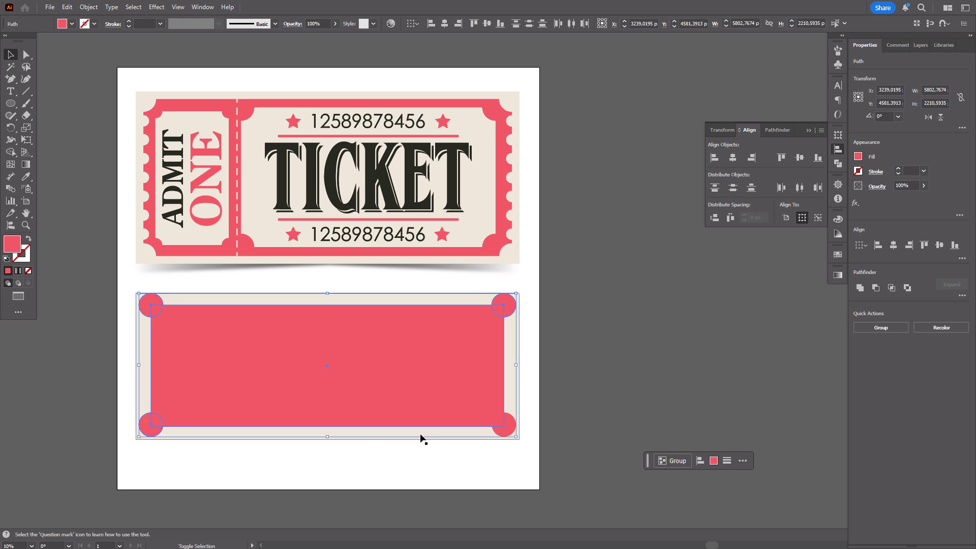
{"action": "left_click", "coordinate": [632, 399]}
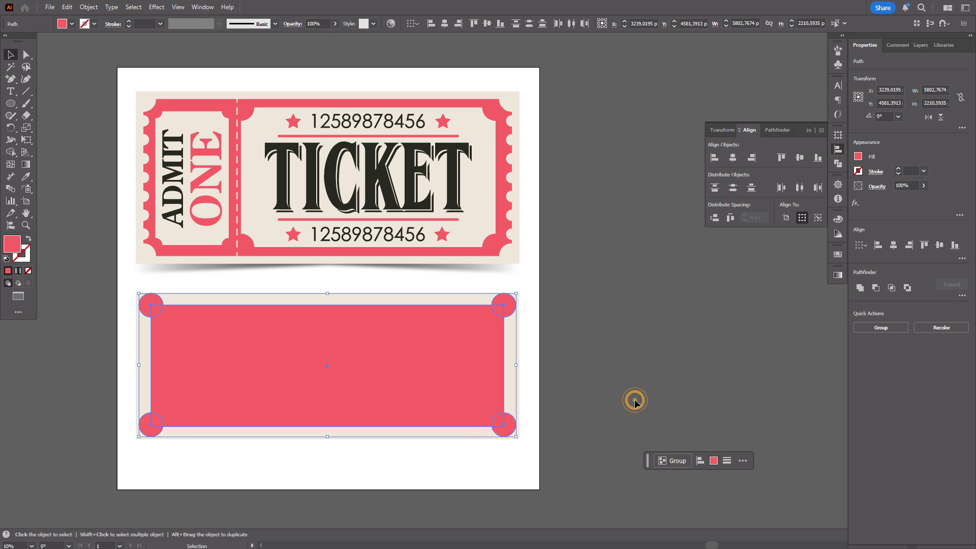
Step: Nudge the lower-right circle down slightly and subtract all four corner circles from the pink rectangle with Minus Front
{"action": "left_click_drag", "start_coordinate": [505, 432], "coordinate": [506, 434]}
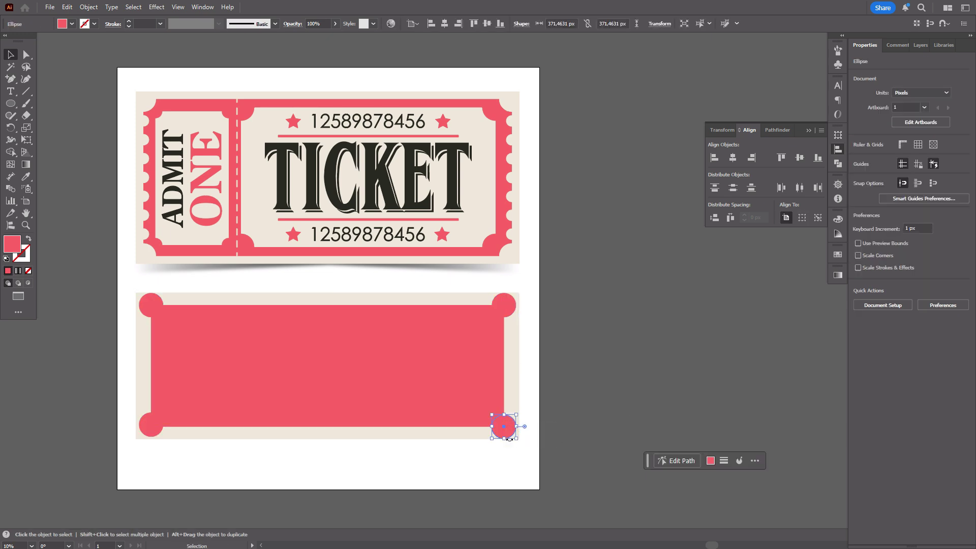
{"action": "left_click", "coordinate": [147, 424], "text": "shift"}
{"action": "left_click", "coordinate": [143, 313], "text": "shift"}
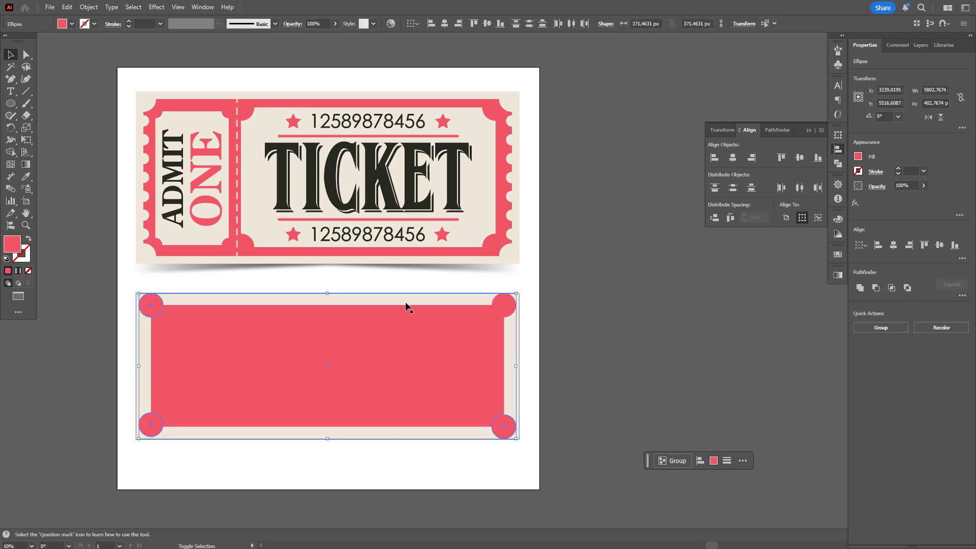
{"action": "left_click", "coordinate": [506, 305], "text": "shift"}
{"action": "left_click", "coordinate": [453, 349], "text": "shift"}
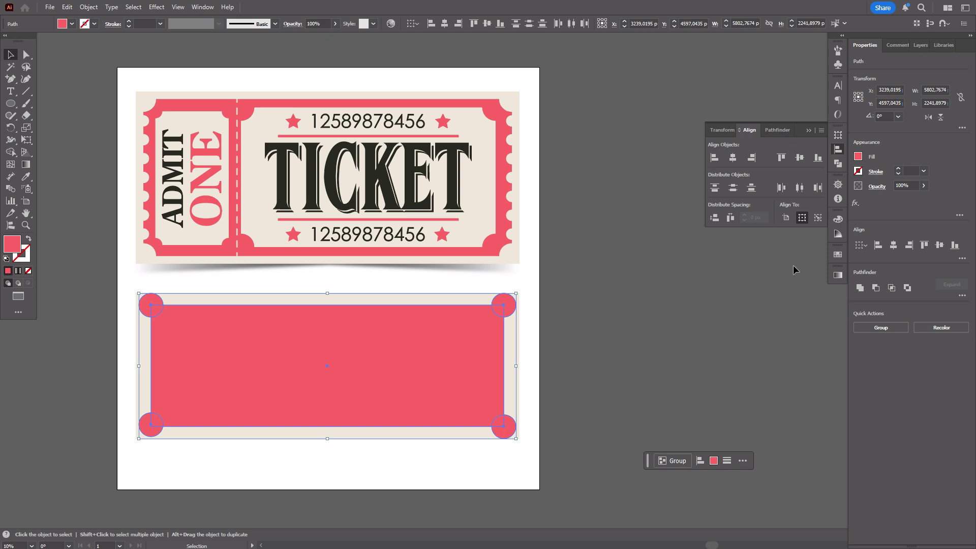
{"action": "left_click", "coordinate": [838, 164]}
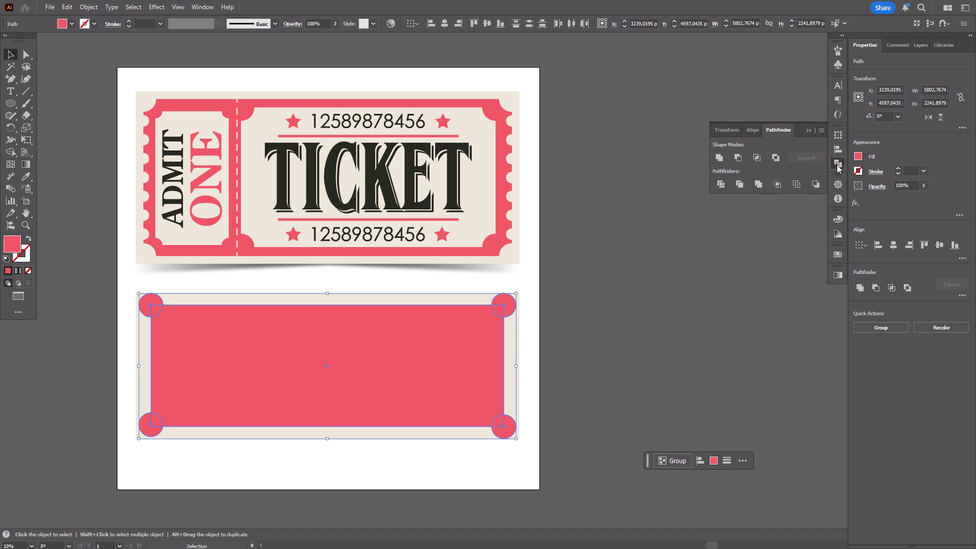
{"action": "left_click", "coordinate": [738, 158]}
{"action": "left_click", "coordinate": [657, 279]}
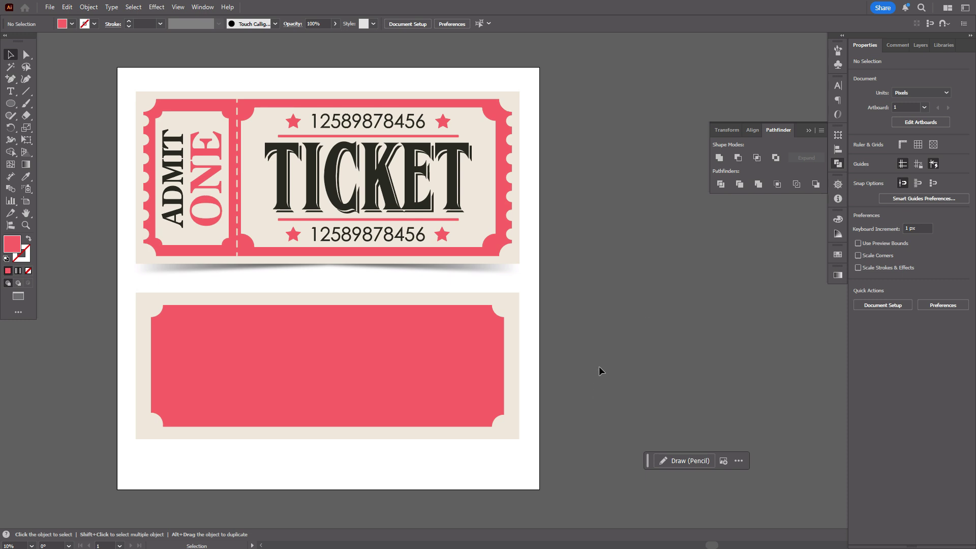
{"action": "left_click", "coordinate": [629, 340]}
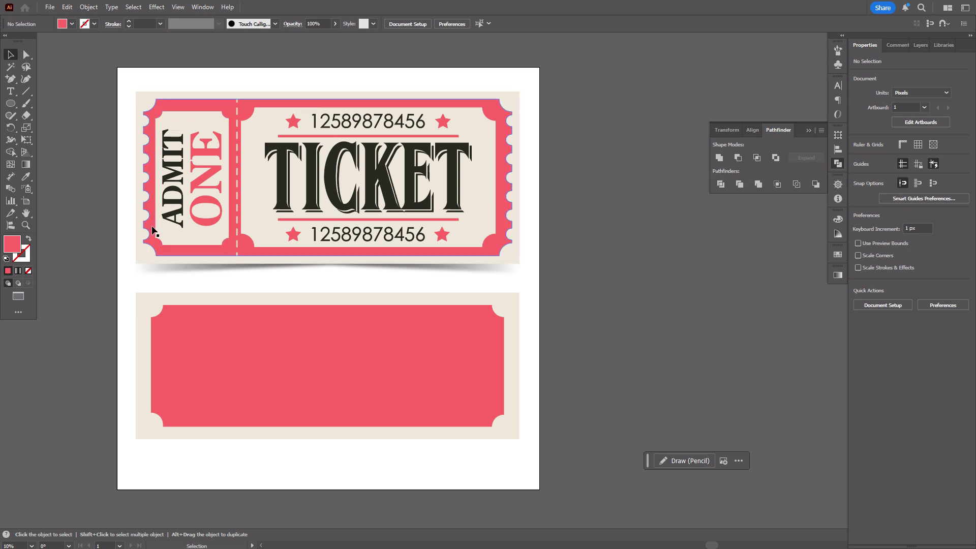
Step: Draw a pink circle about 185 px in diameter on the pink shape's left edge and duplicate it downward into a column of six
{"action": "left_click", "coordinate": [12, 103]}
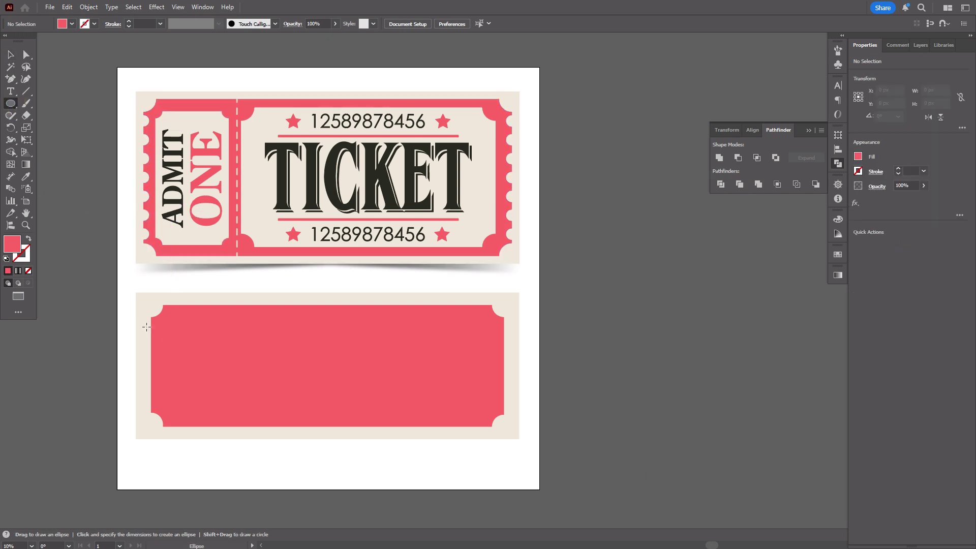
{"action": "left_click_drag", "start_coordinate": [146, 327], "coordinate": [155, 333]}
{"action": "key", "text": "v"}
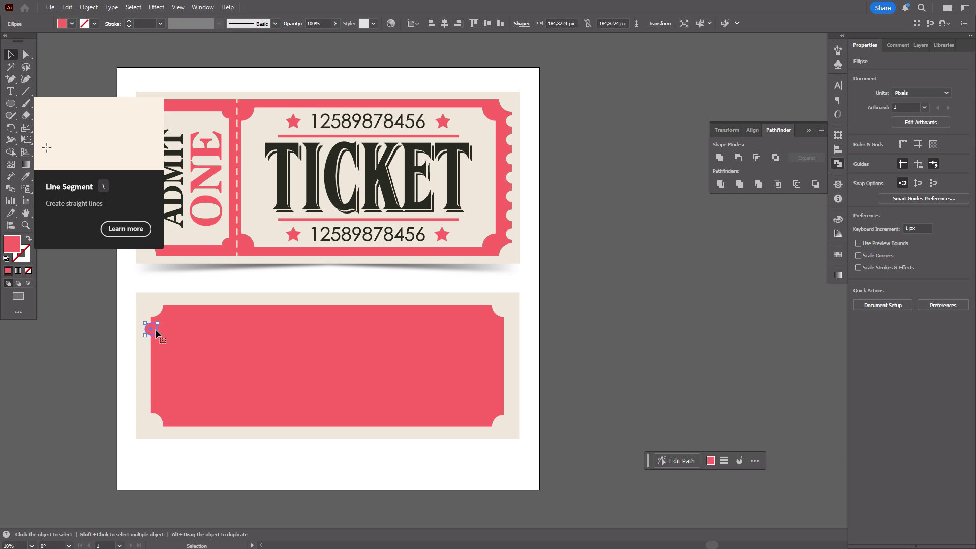
{"action": "left_click_drag", "start_coordinate": [156, 333], "coordinate": [156, 350]}
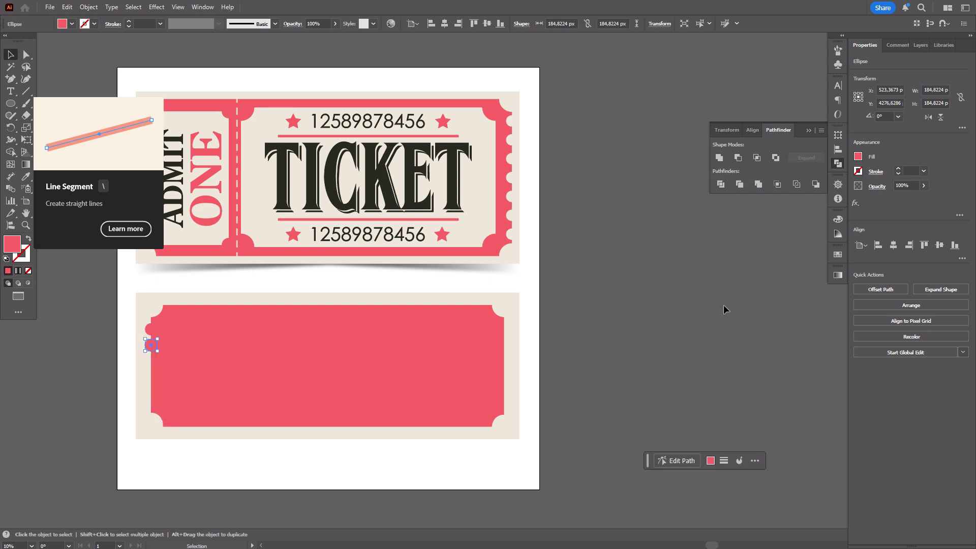
{"action": "key", "text": "a"}
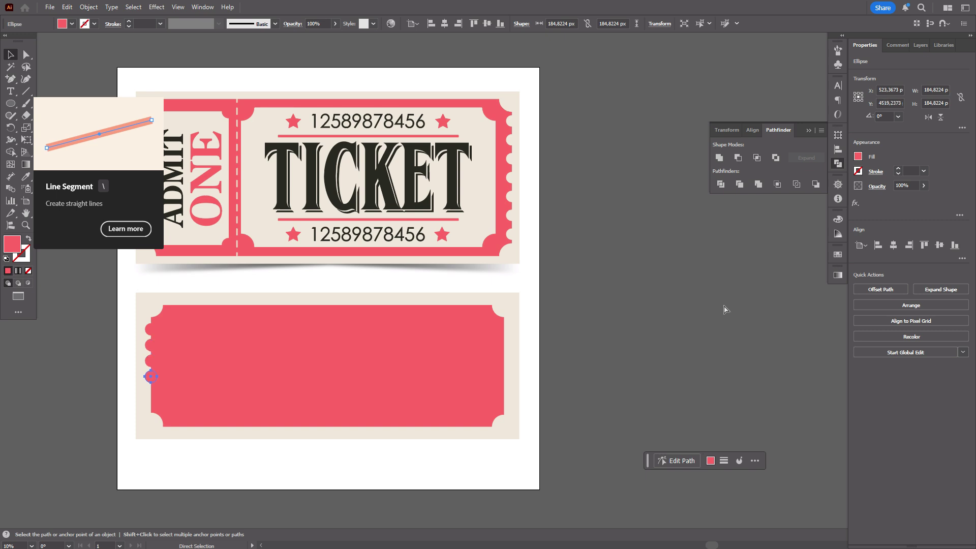
{"action": "key", "text": "v"}
{"action": "left_click", "coordinate": [704, 318]}
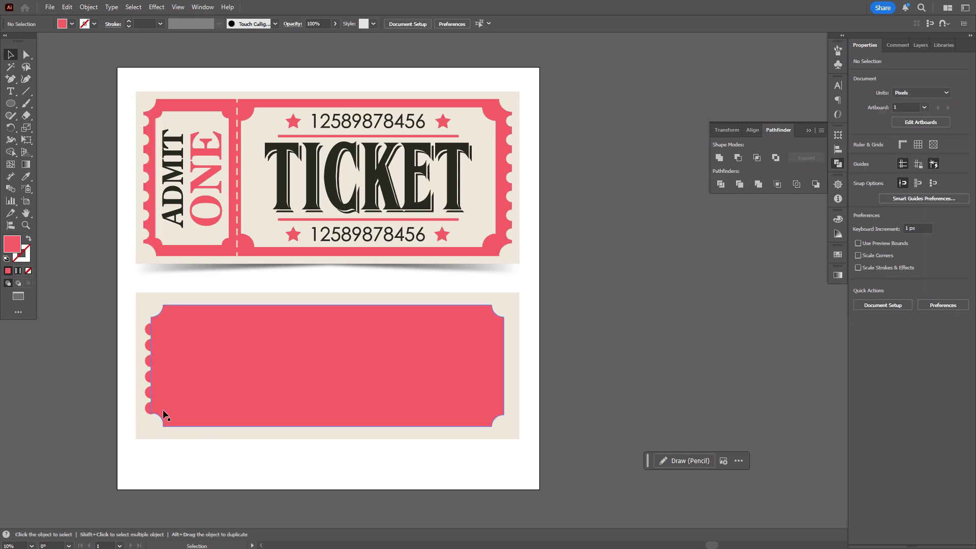
Step: Scale the column of six circles down to about 157 × 1185 px and nudge it left along the pink shape's left edge
{"action": "left_click", "coordinate": [149, 406]}
{"action": "left_click_drag", "start_coordinate": [149, 383], "coordinate": [149, 324]}
{"action": "left_click", "coordinate": [146, 369]}
{"action": "mouse_move", "coordinate": [146, 371]}
{"action": "left_mouse_down"}
{"action": "mouse_move", "coordinate": [153, 361]}
{"action": "mouse_move", "coordinate": [148, 367]}
{"action": "left_mouse_up"}
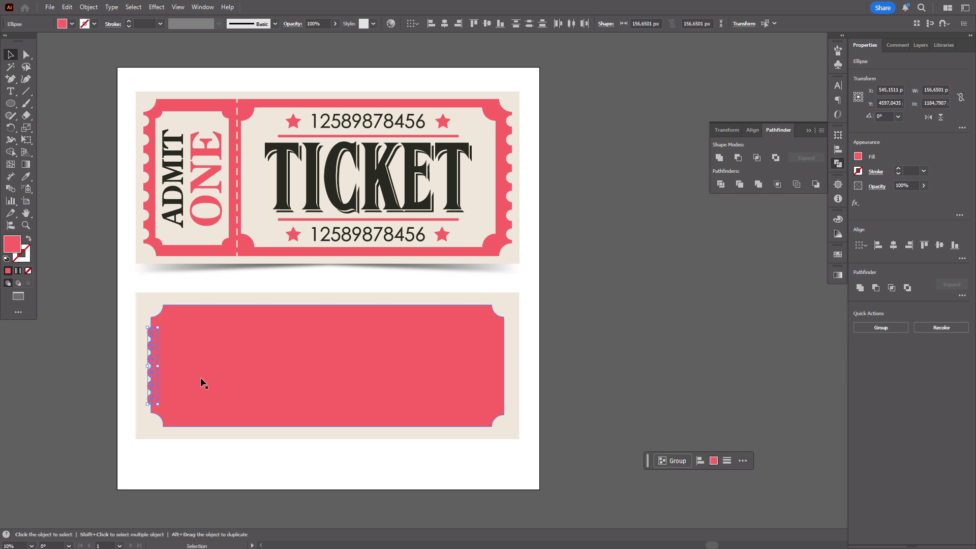
{"action": "key", "text": "Left"}
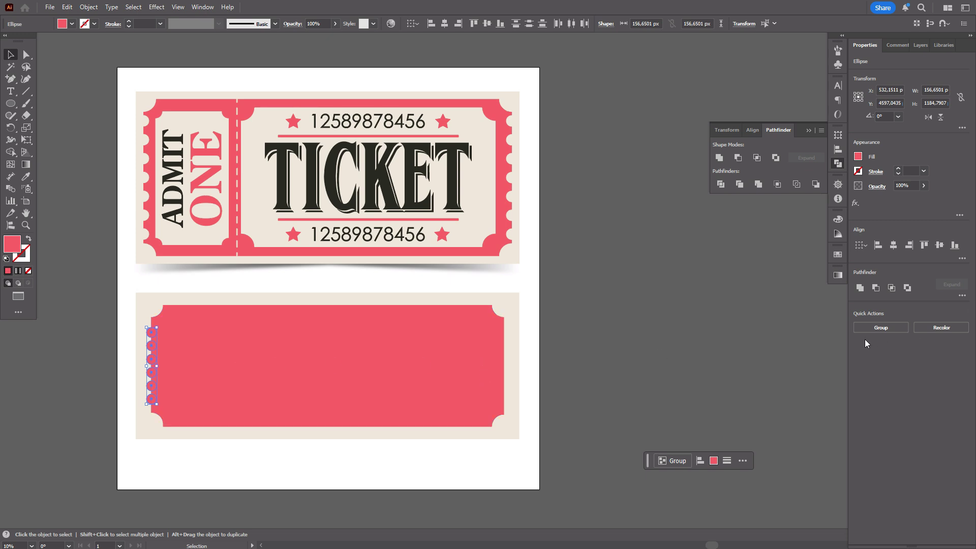
Step: Copy the circle column to the pink shape's right edge and subtract both columns from the shape with Minus Front
{"action": "left_click_drag", "start_coordinate": [150, 365], "coordinate": [505, 369]}
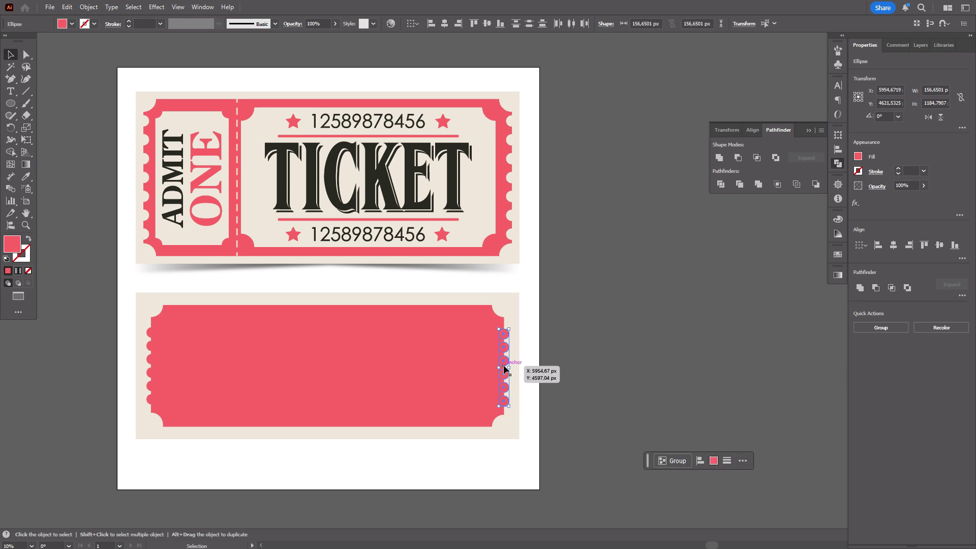
{"action": "left_click_drag", "start_coordinate": [72, 311], "coordinate": [564, 430]}
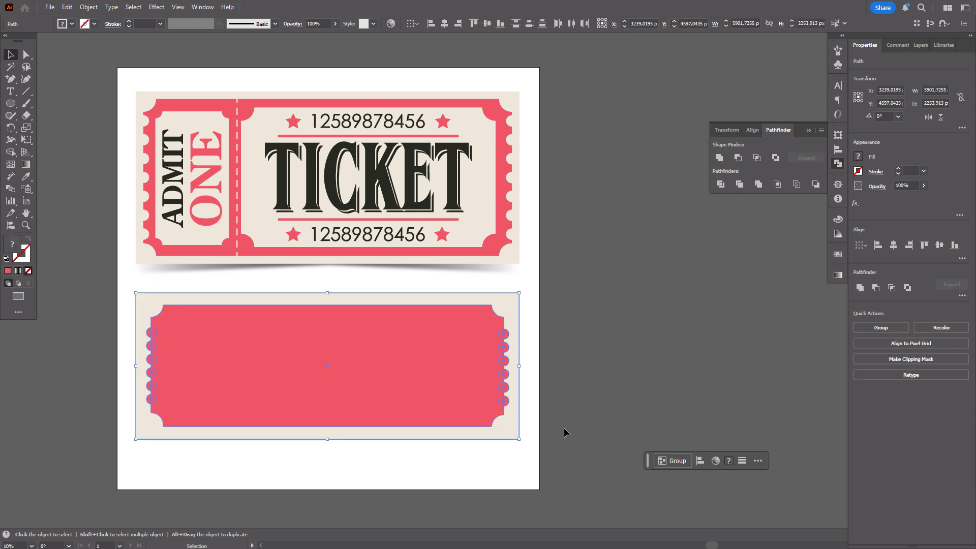
{"action": "left_click", "coordinate": [517, 433], "text": "shift"}
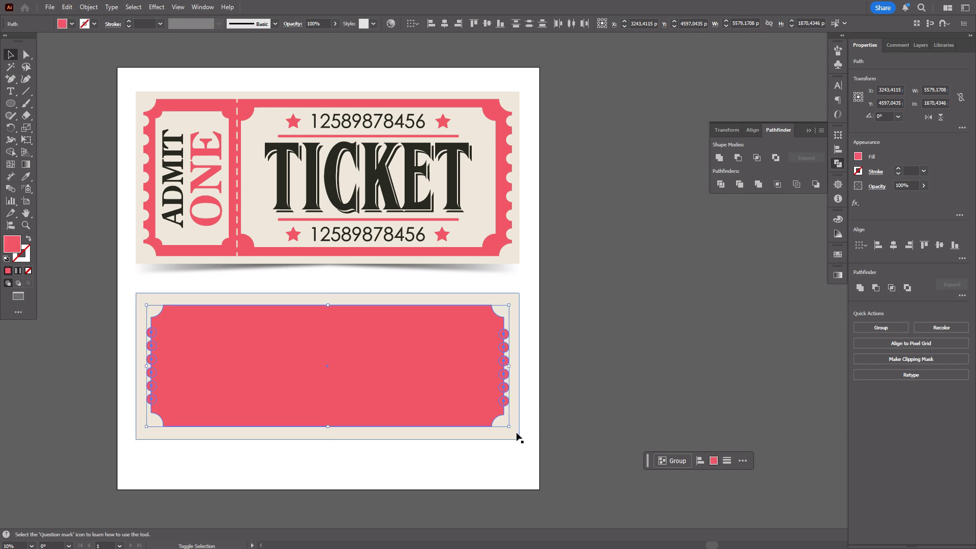
{"action": "left_click", "coordinate": [738, 157]}
{"action": "left_click", "coordinate": [674, 296]}
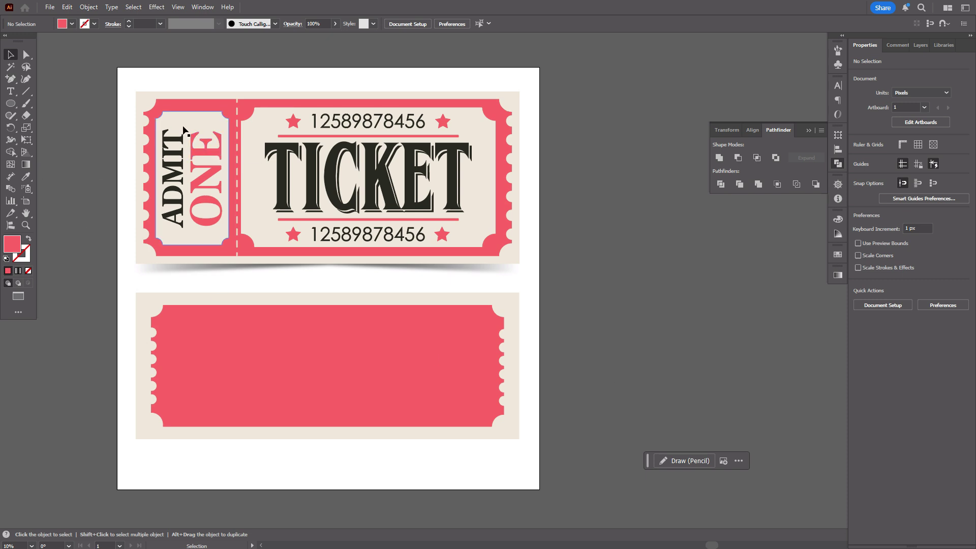
Step: Draw a beige rectangle about 911 × 1534 px on the pink shape's left part and a wider one beside it, using the reference ticket's beige
{"action": "left_click", "coordinate": [26, 176]}
{"action": "left_click", "coordinate": [181, 120]}
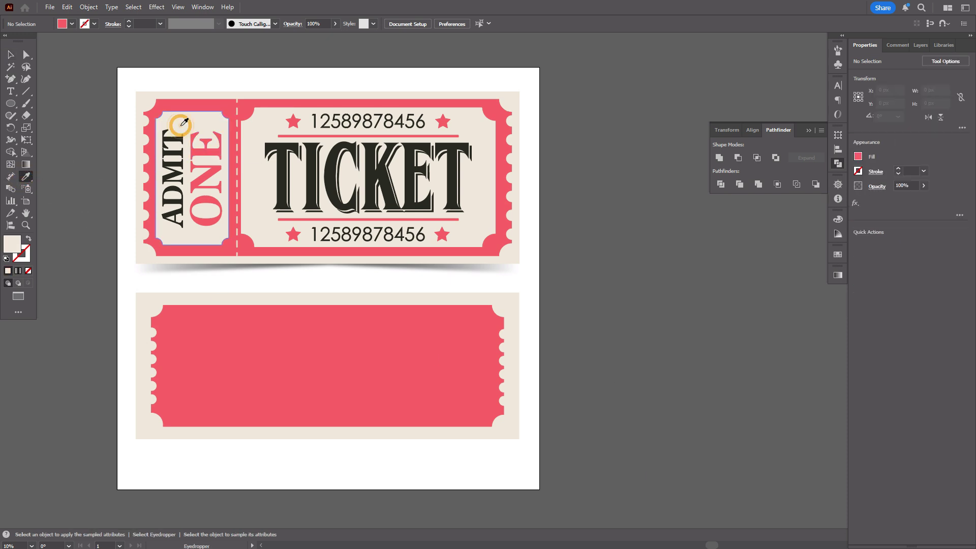
{"action": "left_click_drag", "start_coordinate": [10, 103], "coordinate": [45, 106]}
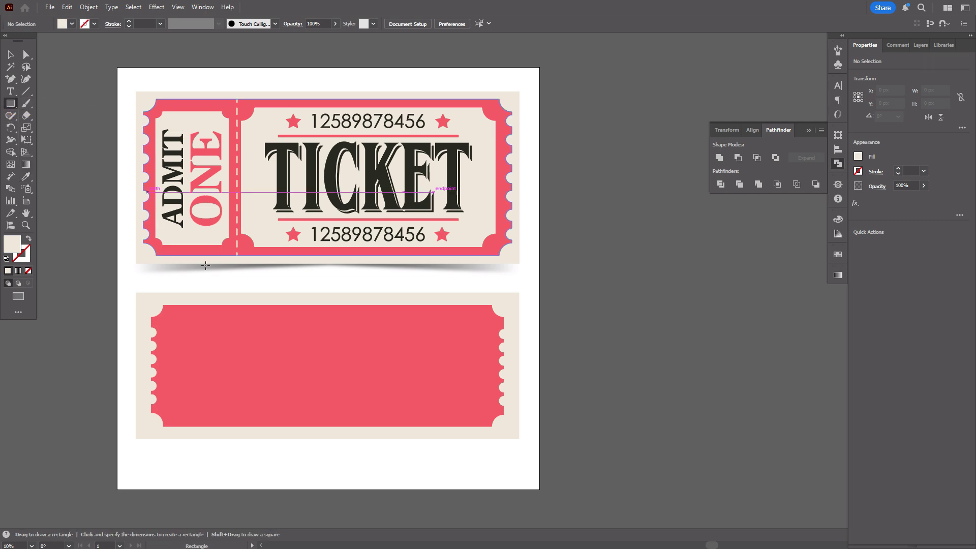
{"action": "left_click_drag", "start_coordinate": [173, 316], "coordinate": [233, 415]}
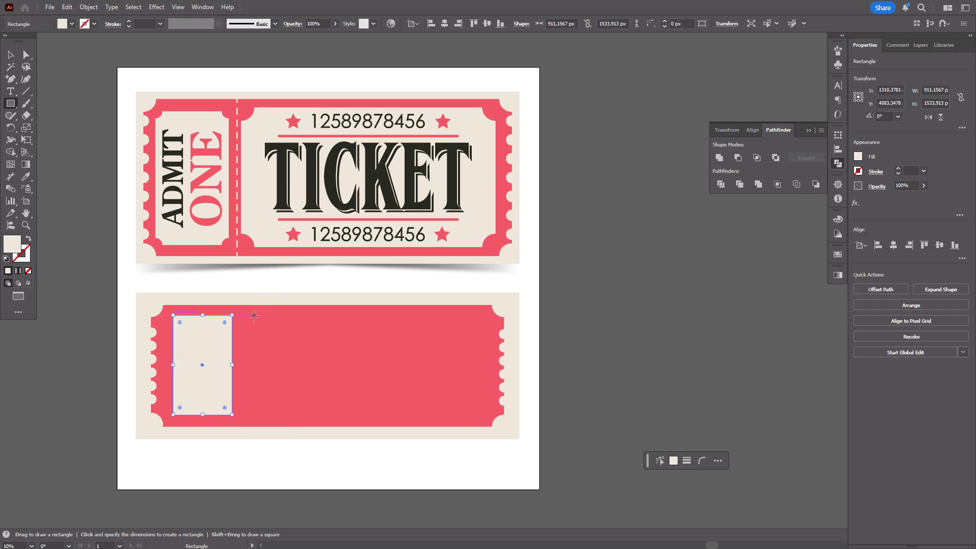
{"action": "left_click_drag", "start_coordinate": [251, 315], "coordinate": [477, 415]}
Step: Draw a beige circle about 215 px in diameter on the small rectangle's upper-left corner and copy it to the other three corners
{"action": "key", "text": "l"}
{"action": "left_click_drag", "start_coordinate": [167, 309], "coordinate": [183, 324]}
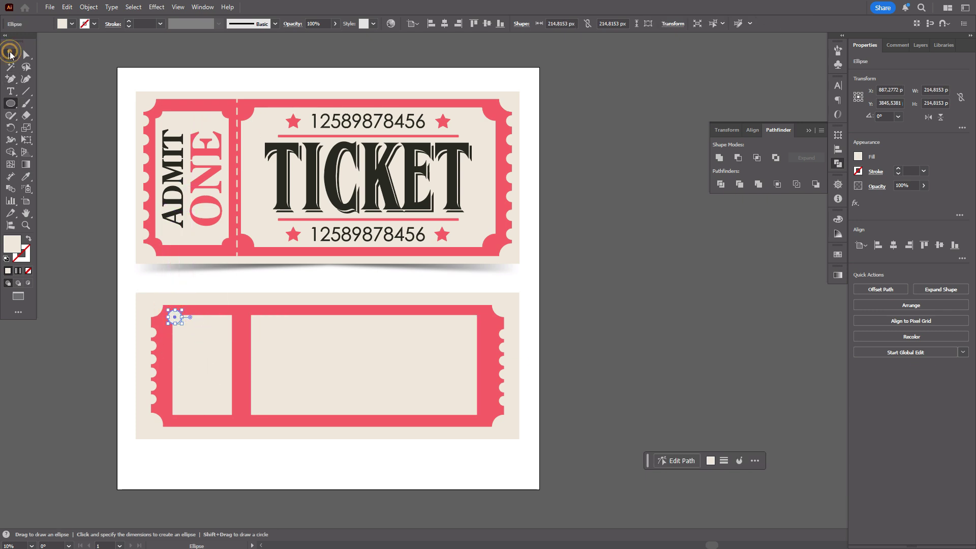
{"action": "left_click", "coordinate": [10, 54]}
{"action": "left_click", "coordinate": [185, 283]}
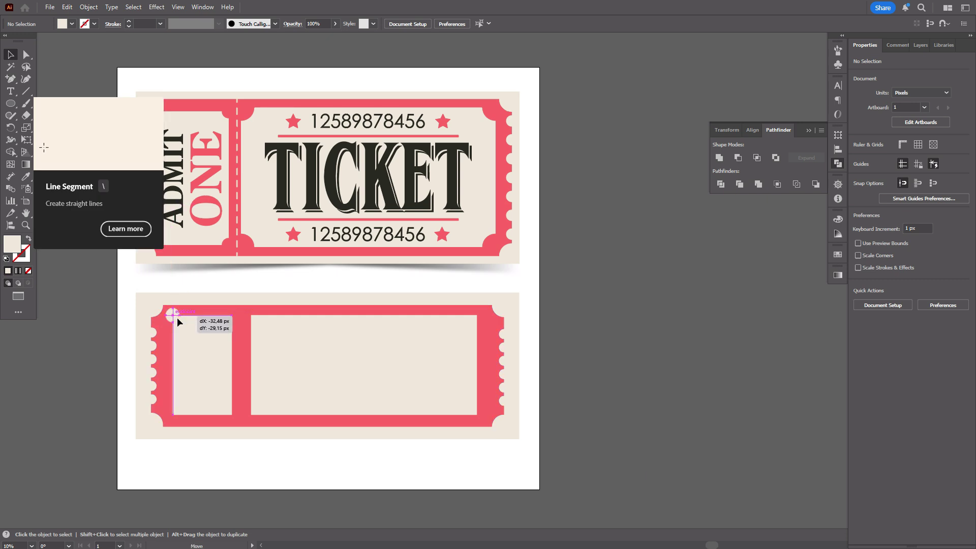
{"action": "left_click_drag", "start_coordinate": [176, 318], "coordinate": [242, 423]}
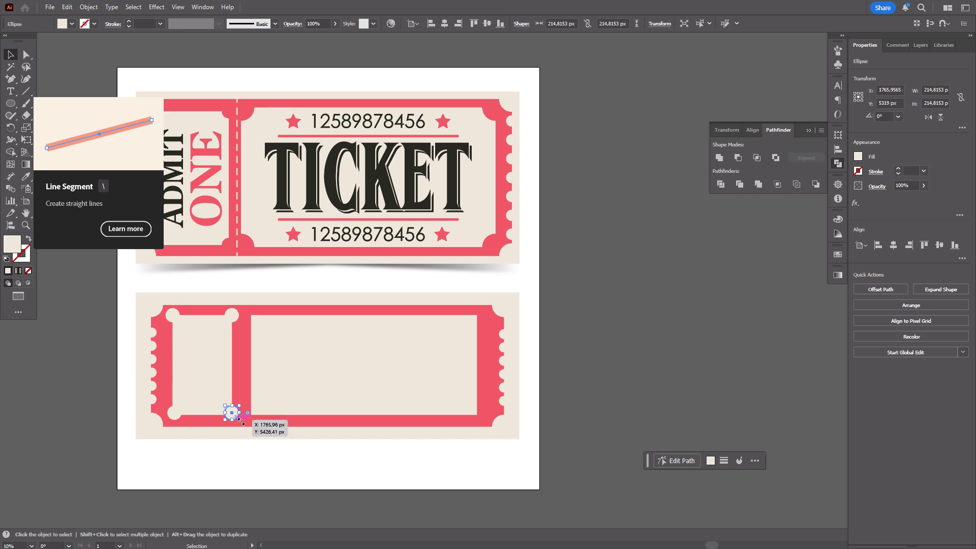
Step: Notch the corners of both beige rectangles by subtracting circles placed on them with Minus Front
{"action": "left_click", "coordinate": [172, 413], "text": "shift"}
{"action": "left_click", "coordinate": [200, 384], "text": "shift"}
{"action": "left_click", "coordinate": [178, 311], "text": "shift"}
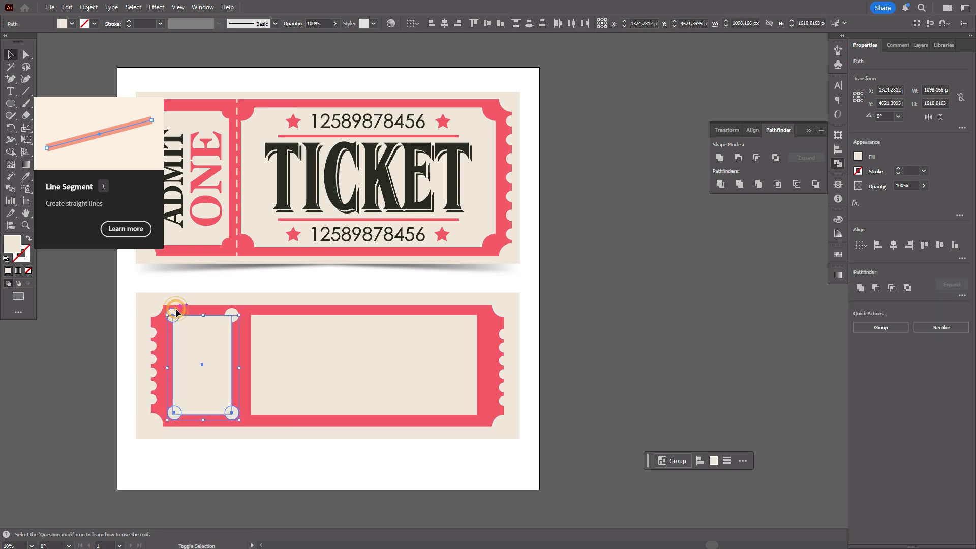
{"action": "left_click", "coordinate": [232, 311]}
{"action": "left_click_drag", "start_coordinate": [233, 311], "coordinate": [254, 418]}
{"action": "left_click", "coordinate": [453, 390]}
{"action": "left_click", "coordinate": [640, 289]}
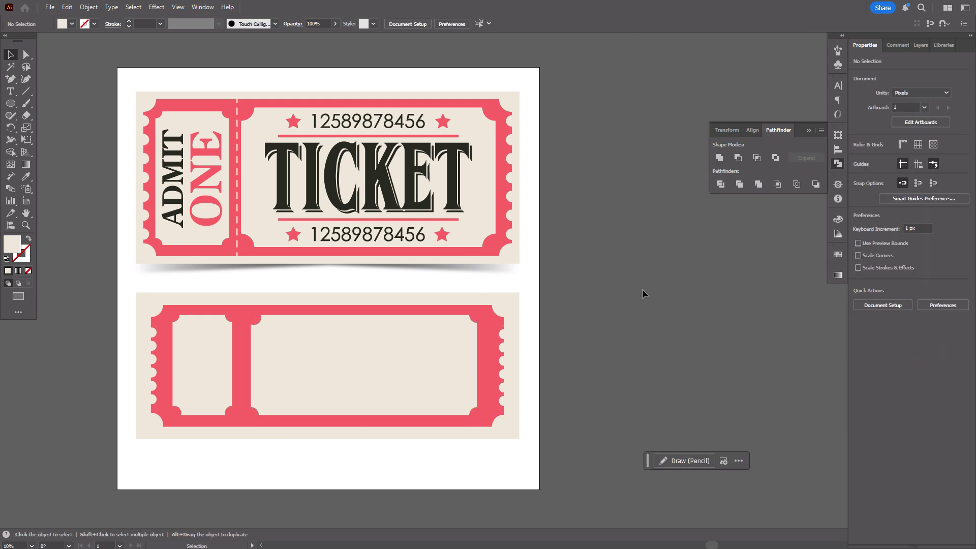
Step: Draw a vertical line about 1769 px long on the pink strip between the beige rectangles, with a beige stroke and no fill
{"action": "left_click", "coordinate": [25, 91]}
{"action": "left_click", "coordinate": [29, 238]}
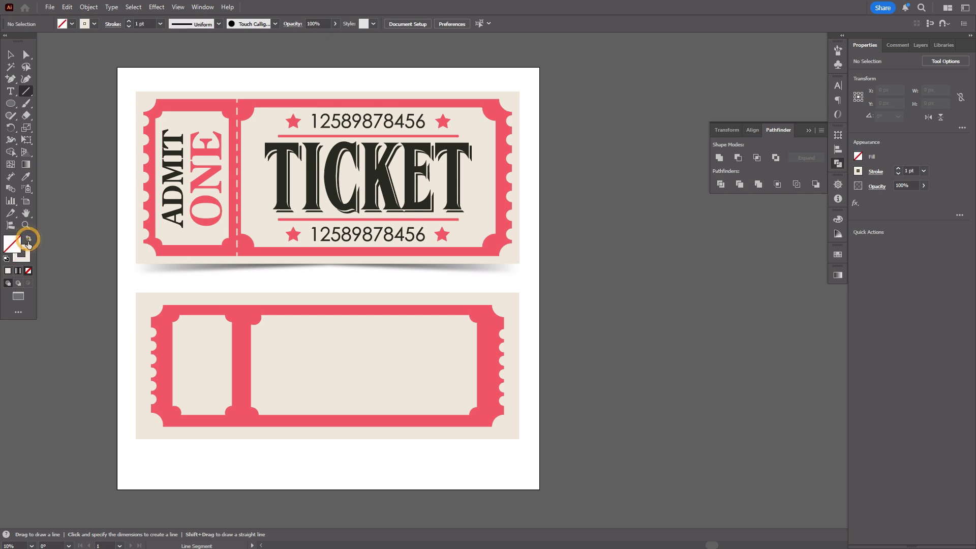
{"action": "left_click", "coordinate": [23, 252]}
{"action": "left_click_drag", "start_coordinate": [244, 308], "coordinate": [255, 423]}
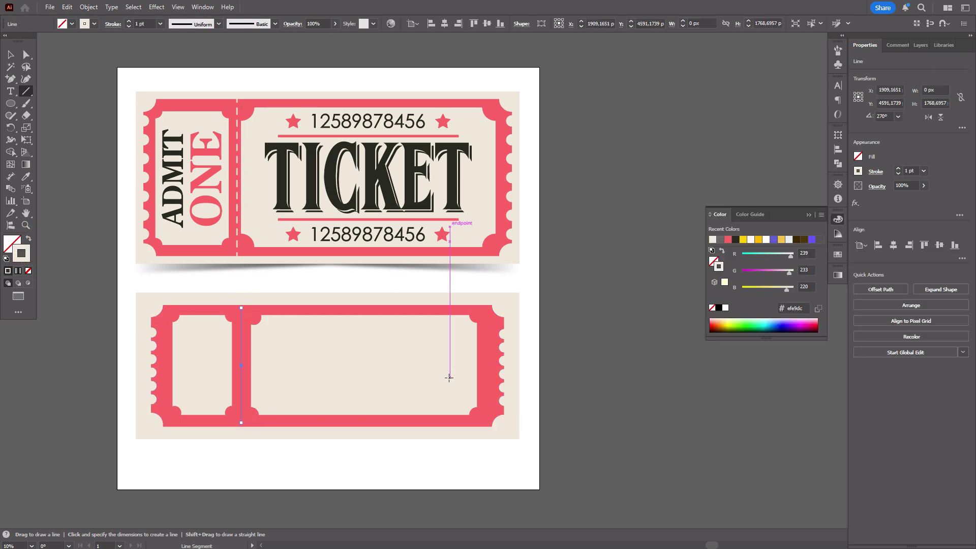
Step: Set the dividing line's stroke weight to 10 pt and move the line to the ticket's vertical center
{"action": "double_click", "coordinate": [907, 170]}
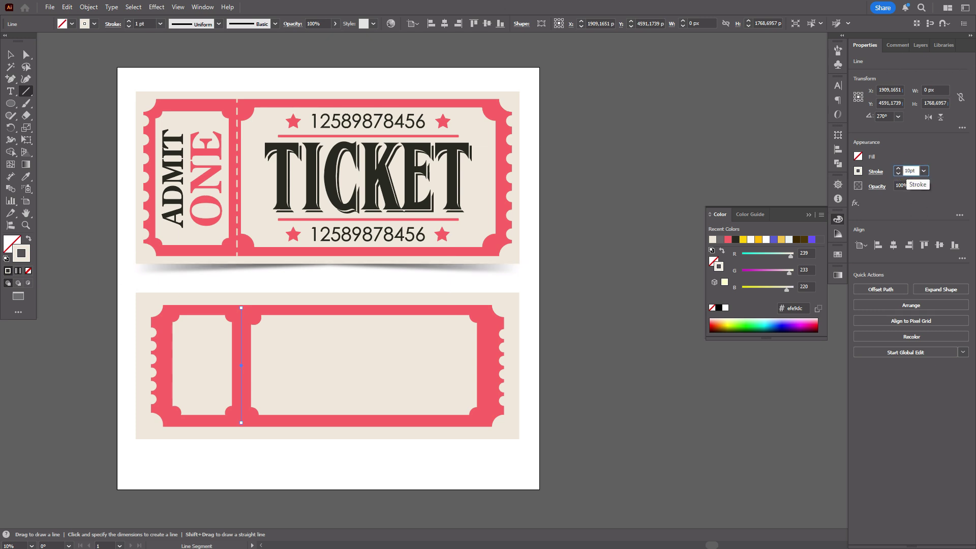
{"action": "type", "text": "10pt"}
{"action": "key", "text": "Return"}
{"action": "left_click", "coordinate": [10, 55]}
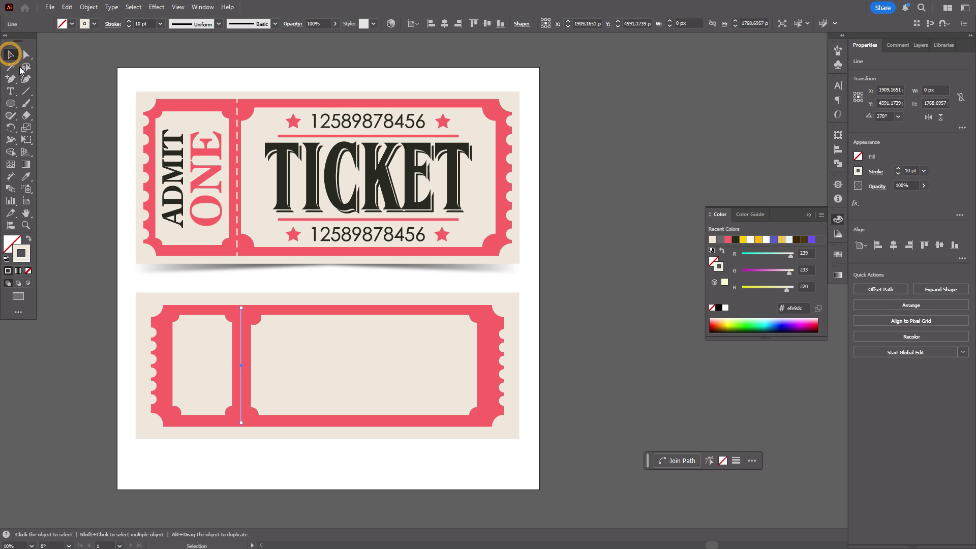
{"action": "left_click", "coordinate": [81, 142]}
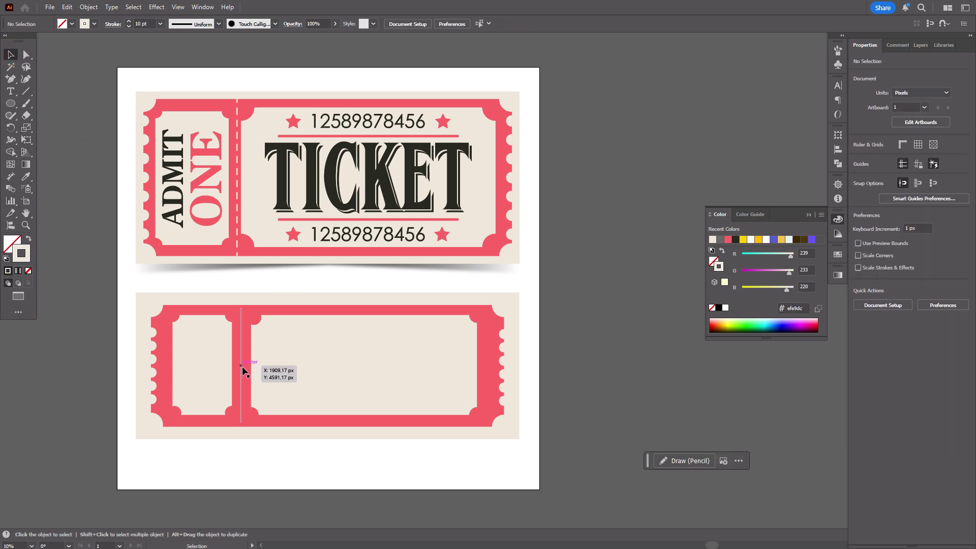
{"action": "left_click_drag", "start_coordinate": [242, 368], "coordinate": [240, 368]}
{"action": "left_click", "coordinate": [629, 349]}
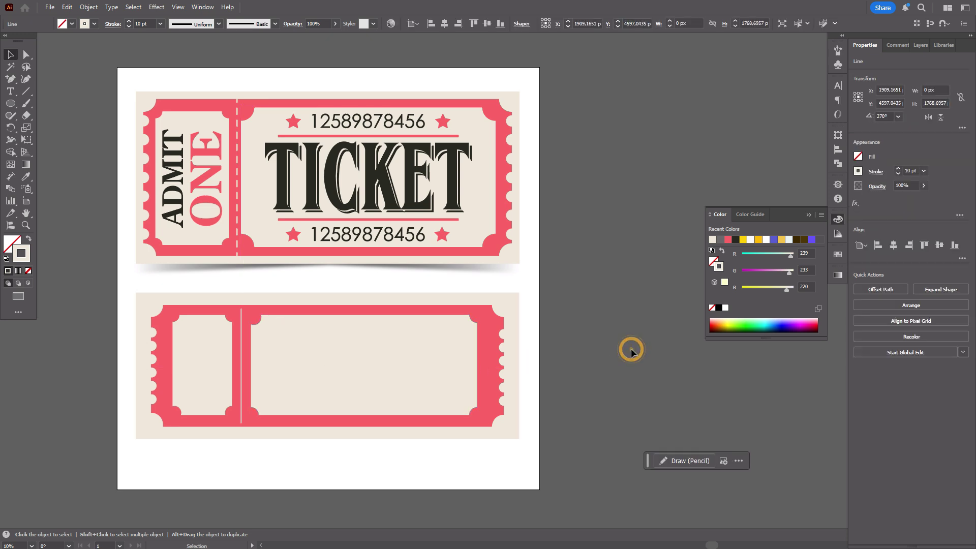
Step: Make the ticket's vertical dividing line dashed with 100 pt dashes and round caps
{"action": "left_click", "coordinate": [241, 369]}
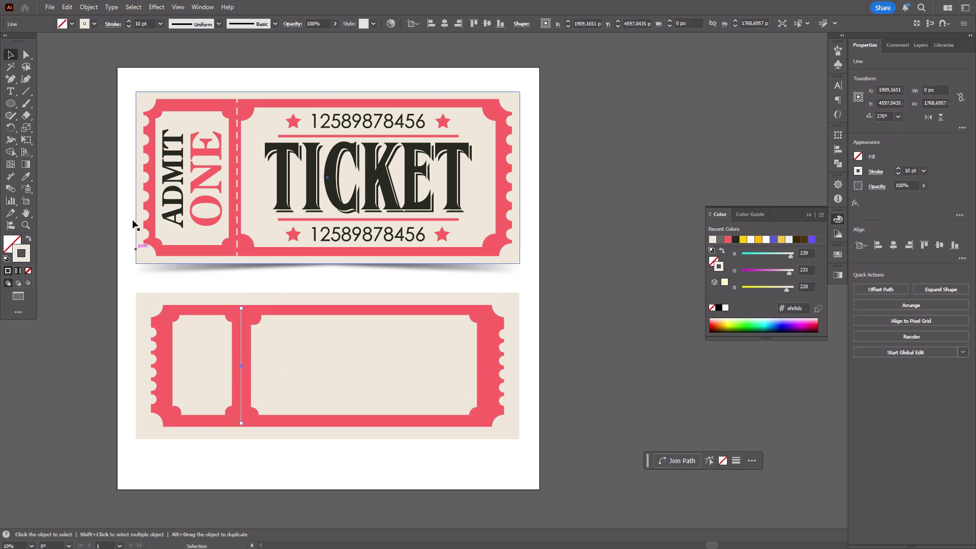
{"action": "left_click", "coordinate": [877, 173]}
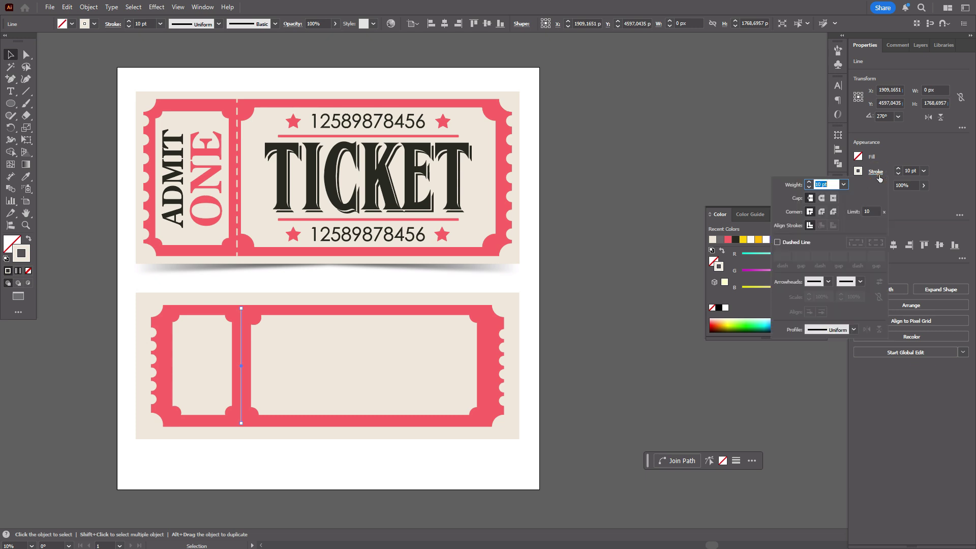
{"action": "left_click", "coordinate": [793, 245]}
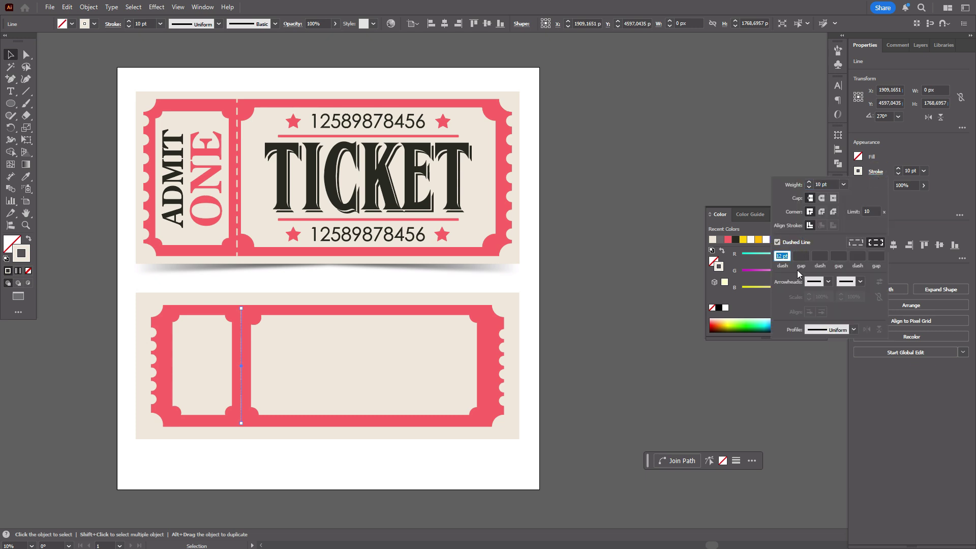
{"action": "type", "text": "100"}
{"action": "key", "text": "Return"}
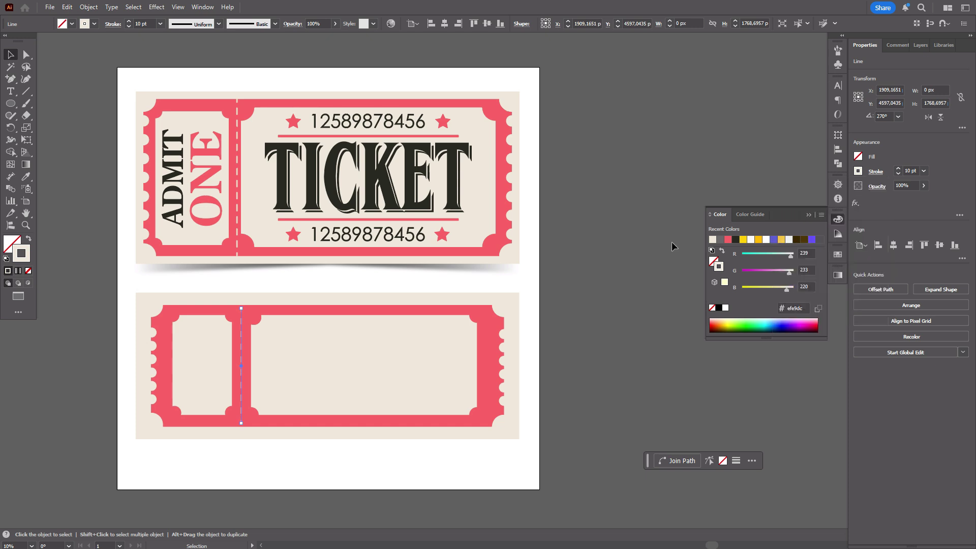
{"action": "left_click", "coordinate": [876, 173]}
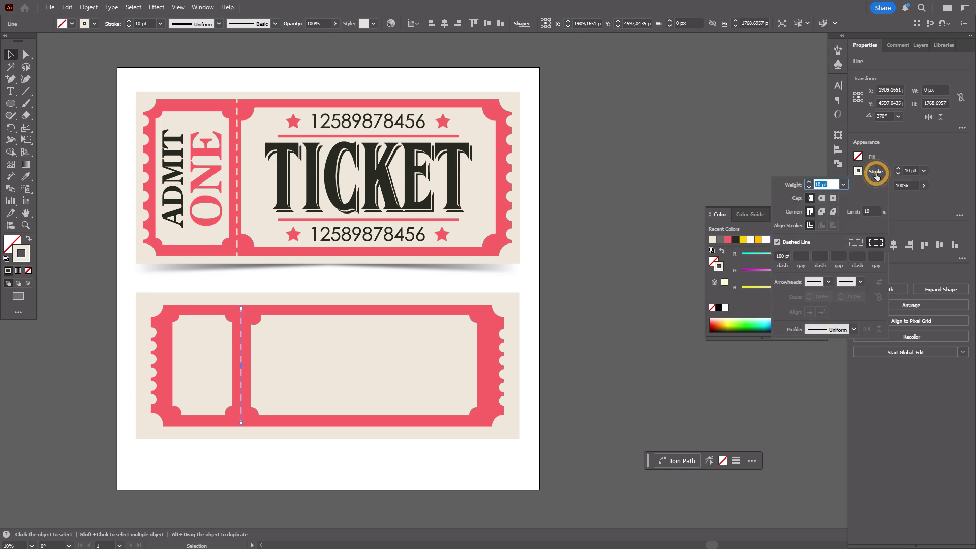
{"action": "left_click", "coordinate": [822, 199]}
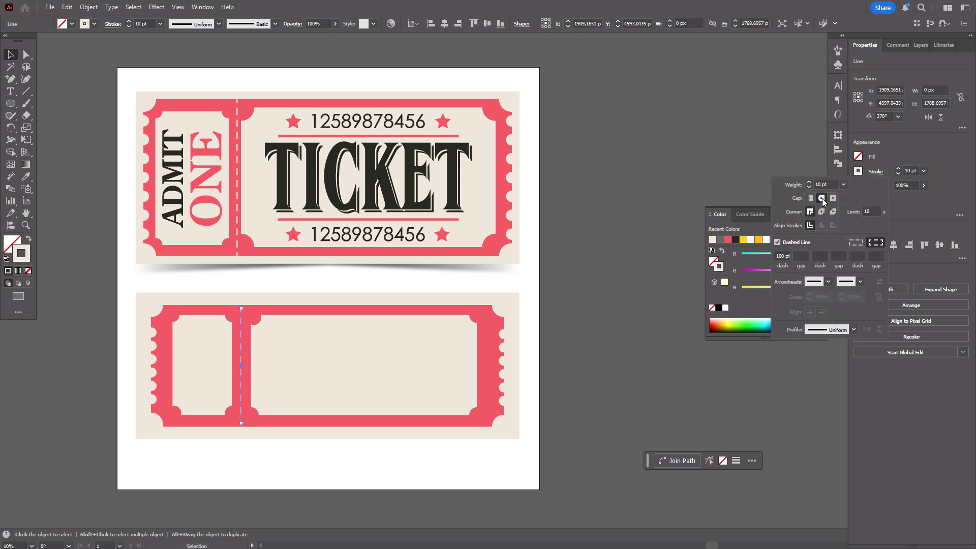
{"action": "left_click", "coordinate": [626, 246]}
{"action": "left_click", "coordinate": [626, 245]}
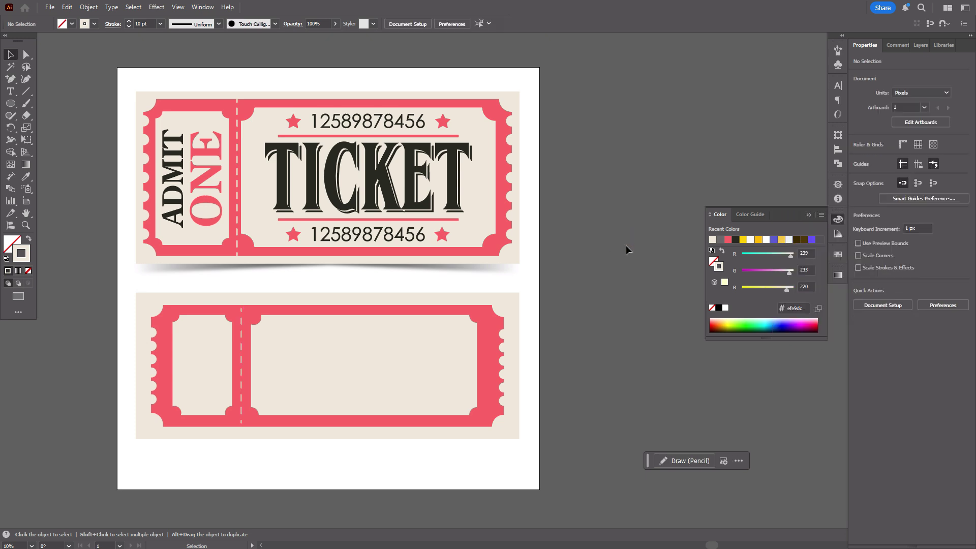
Step: Set the dashed dividing line's stroke weight to 15 pt
{"action": "left_click", "coordinate": [241, 375]}
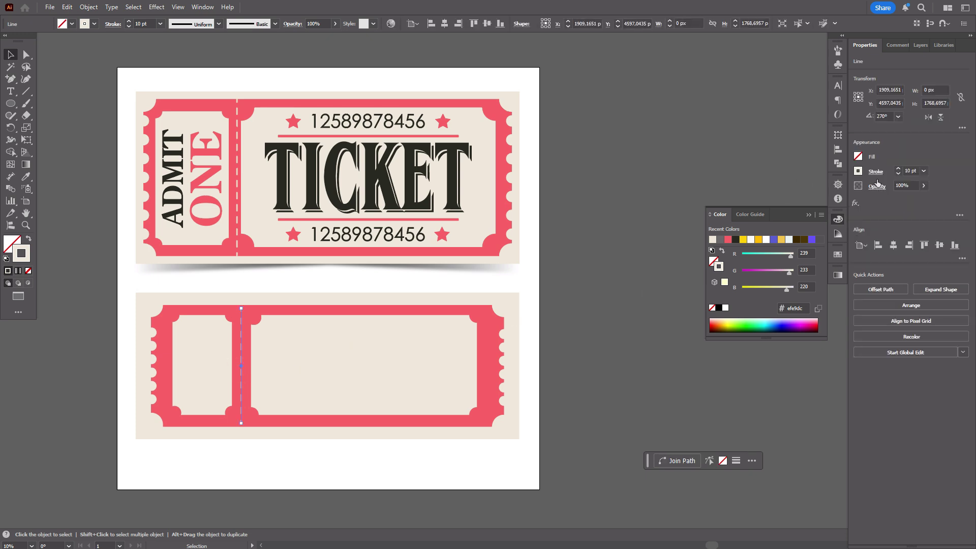
{"action": "left_click", "coordinate": [909, 170]}
{"action": "key", "text": "BackSpace"}
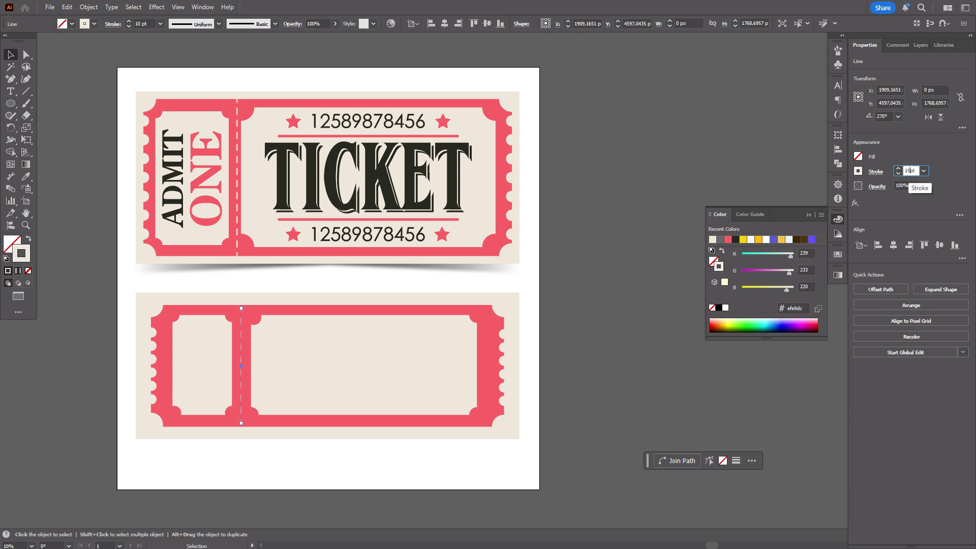
{"action": "type", "text": "5"}
{"action": "key", "text": "Return"}
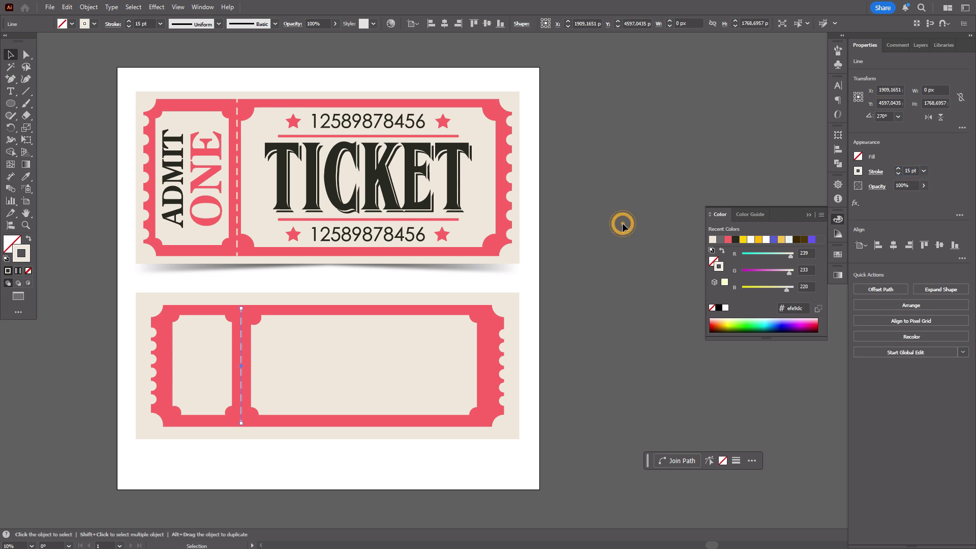
{"action": "left_click", "coordinate": [622, 224]}
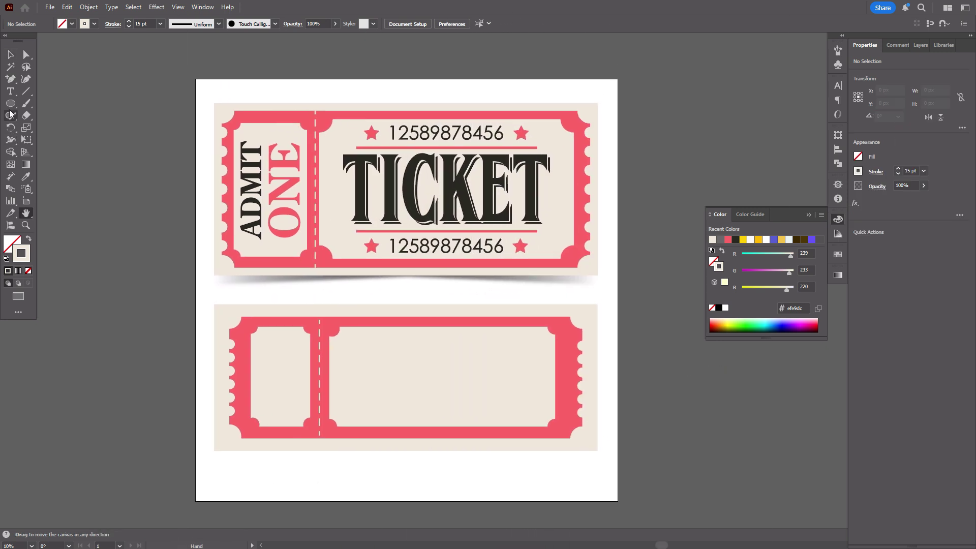
Step: Add the text TICKET in black and move it to the middle of the large beige panel
{"action": "left_click", "coordinate": [10, 93]}
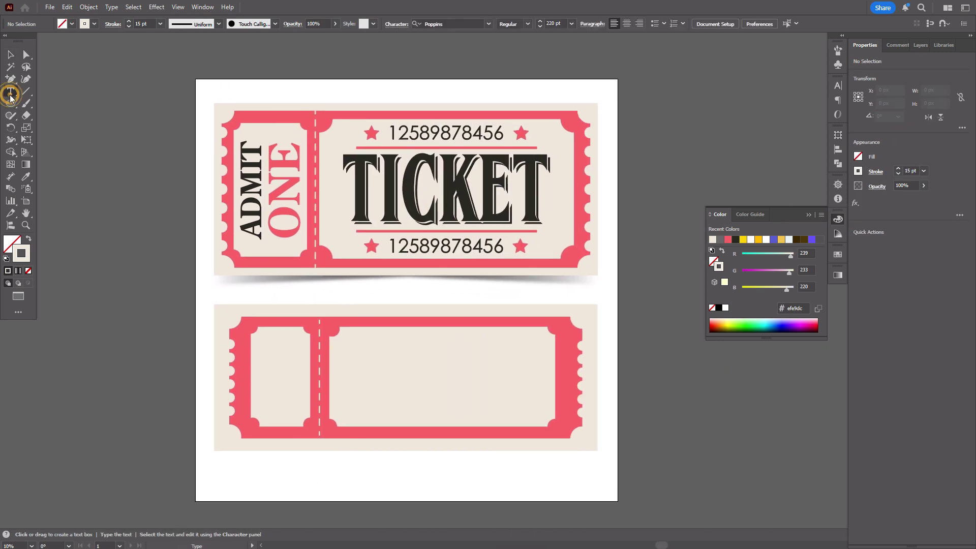
{"action": "left_click_drag", "start_coordinate": [120, 290], "coordinate": [538, 461]}
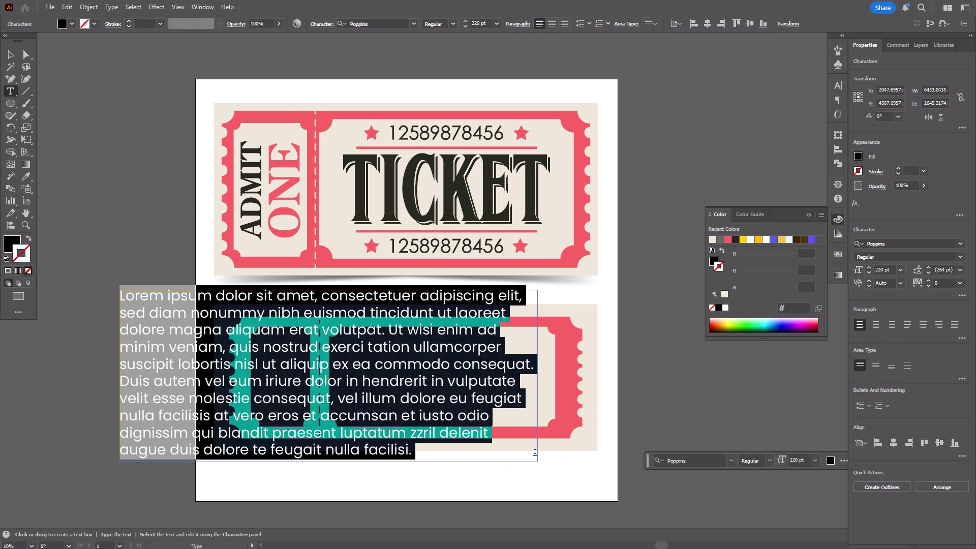
{"action": "type", "text": "T"}
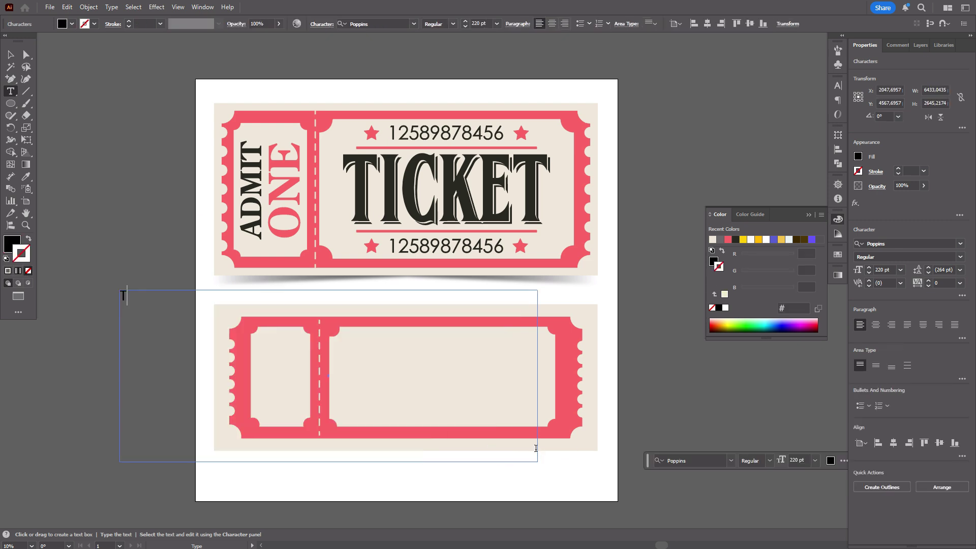
{"action": "type", "text": "ICKET"}
{"action": "key", "text": "Escape"}
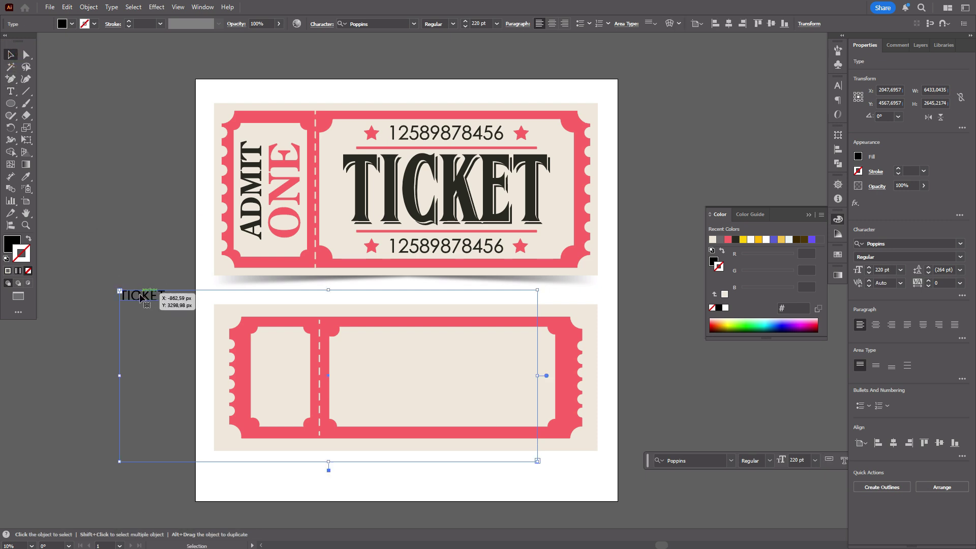
{"action": "left_click_drag", "start_coordinate": [147, 299], "coordinate": [435, 377]}
{"action": "left_click", "coordinate": [10, 91]}
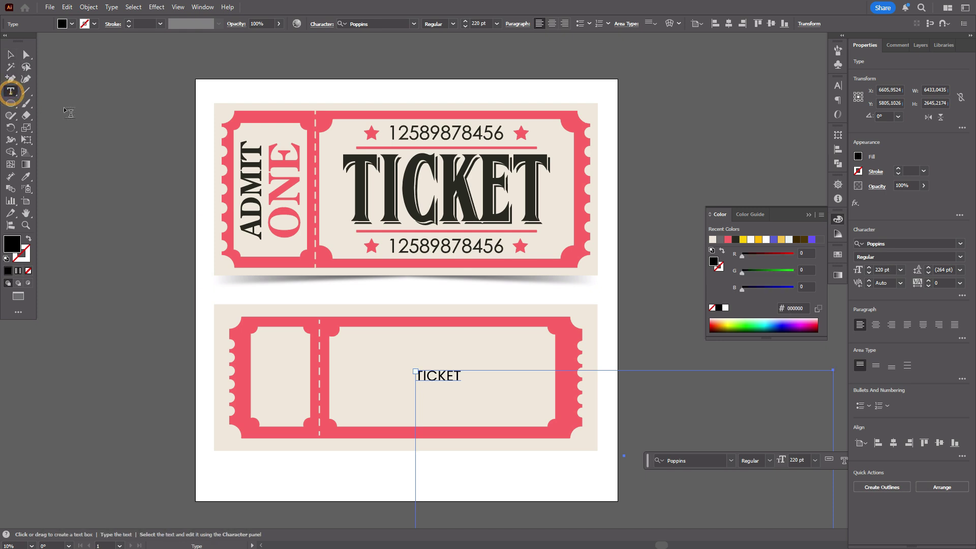
{"action": "left_click_drag", "start_coordinate": [74, 101], "coordinate": [315, 150]}
{"action": "type", "text": "123457891156554"}
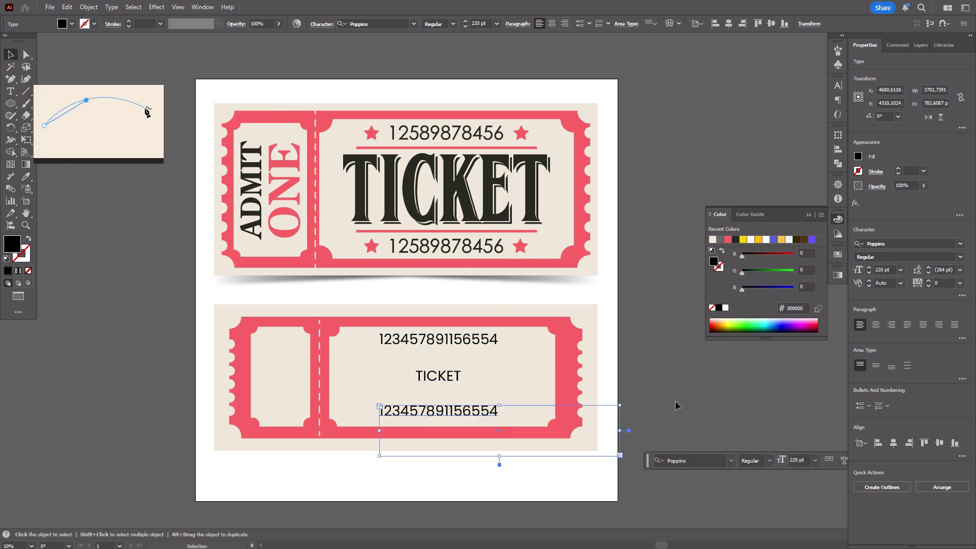
Step: Add the text ADMIT outside the artboard, beside the new ticket's stub
{"action": "left_click_drag", "start_coordinate": [108, 340], "coordinate": [412, 451]}
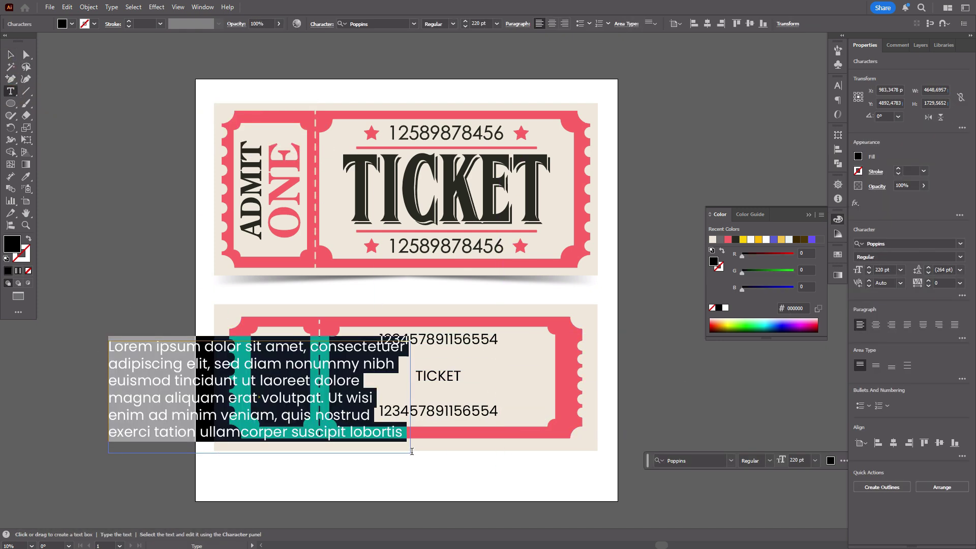
{"action": "type", "text": "ADIMI"}
{"action": "key", "text": "BackSpace"}
{"action": "key", "text": "BackSpace"}
{"action": "key", "text": "BackSpace"}
{"action": "type", "text": "MIT"}
Step: Add the text ONE as a separate text object and place it directly below ADMIT
{"action": "left_click_drag", "start_coordinate": [110, 273], "coordinate": [262, 318]}
{"action": "type", "text": "ONE"}
{"action": "key", "text": "Escape"}
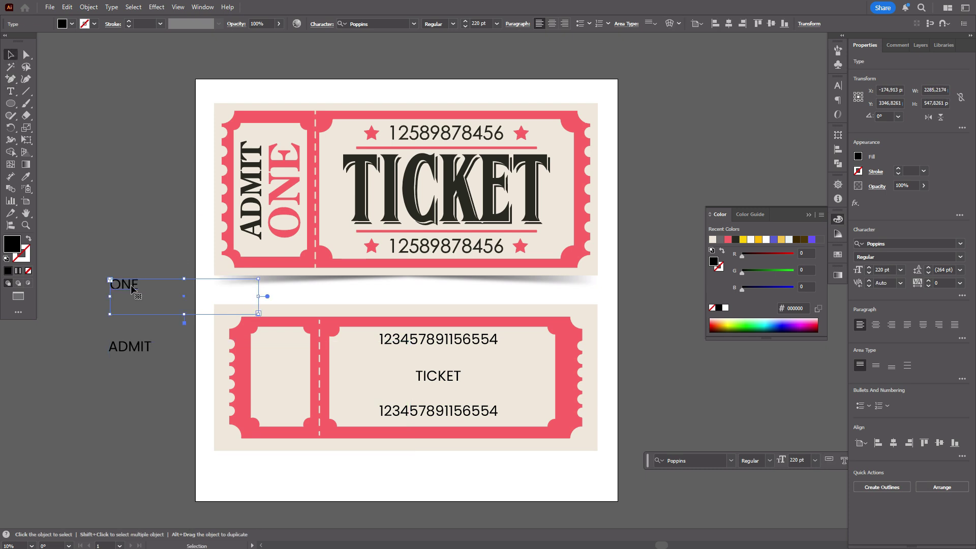
{"action": "left_click_drag", "start_coordinate": [133, 287], "coordinate": [135, 375]}
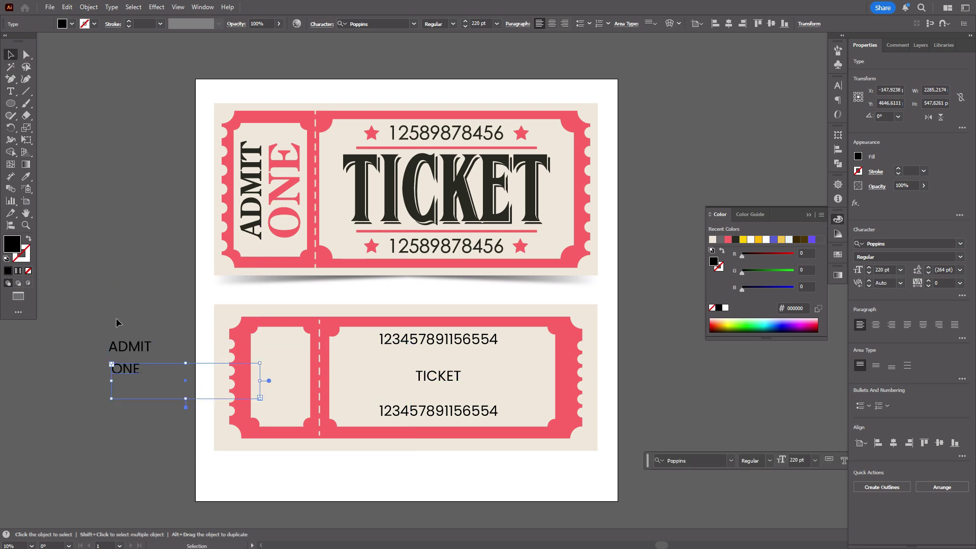
Step: Change the font of the word TICKET to Rye Regular
{"action": "left_click", "coordinate": [459, 375]}
{"action": "left_click", "coordinate": [731, 461]}
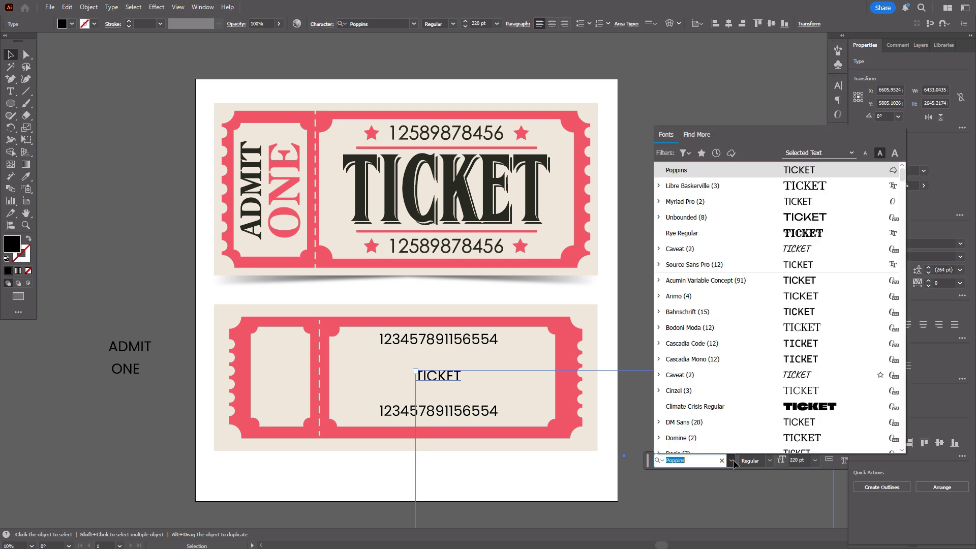
{"action": "left_click", "coordinate": [834, 233]}
{"action": "left_click_drag", "start_coordinate": [501, 393], "coordinate": [465, 355]}
{"action": "left_click_drag", "start_coordinate": [470, 413], "coordinate": [471, 412]}
{"action": "left_click", "coordinate": [681, 460]}
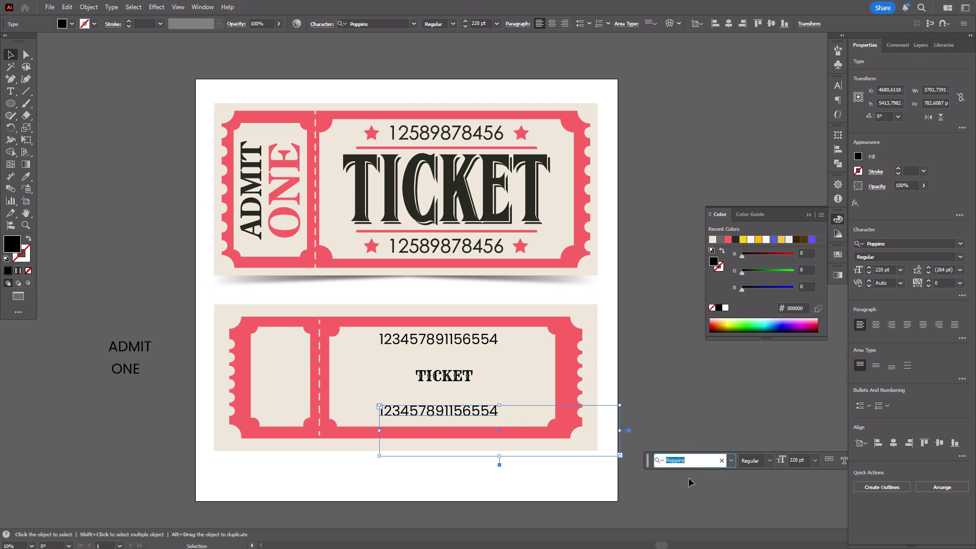
Step: Change the font of both ADMIT and ONE to Libre Baskerville in the Bold style
{"action": "left_click", "coordinate": [113, 343]}
{"action": "left_click", "coordinate": [131, 373], "text": "shift"}
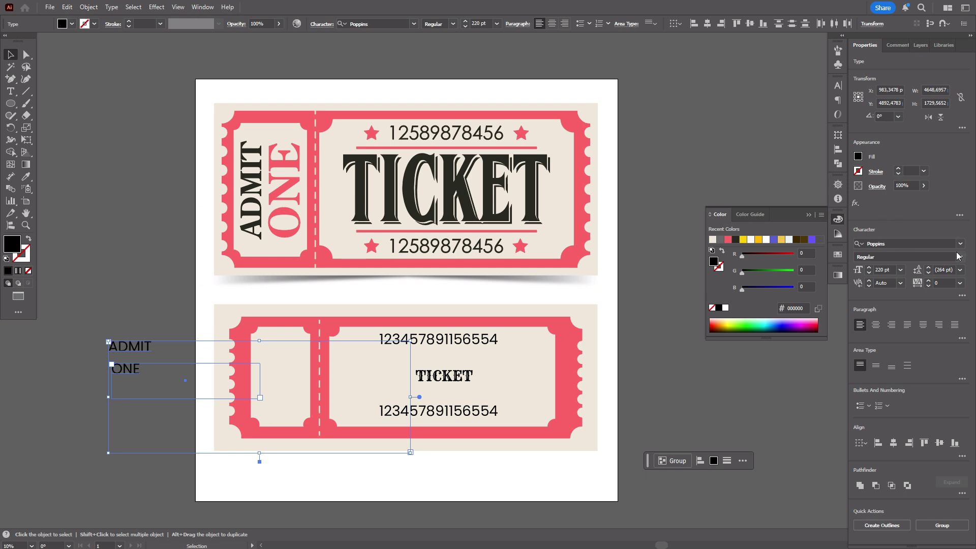
{"action": "left_click", "coordinate": [960, 246]}
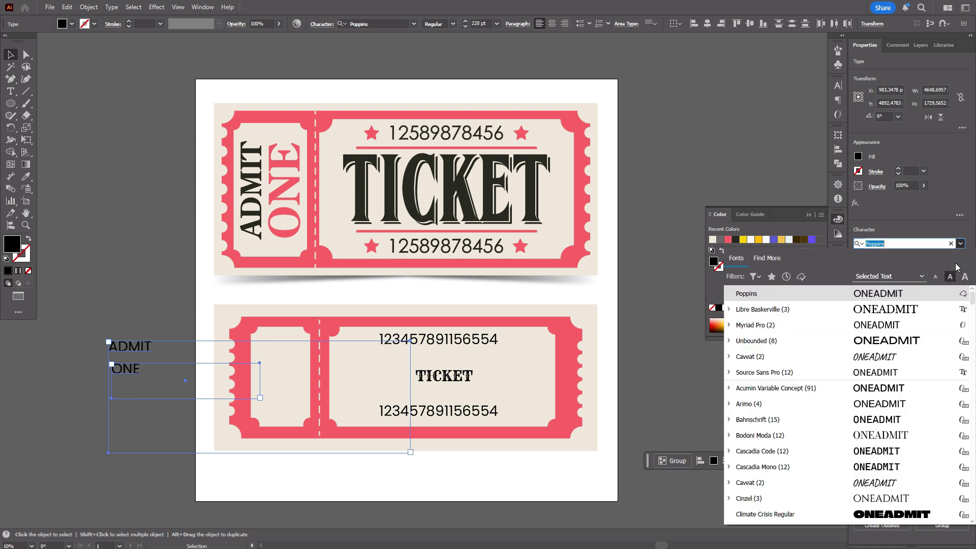
{"action": "left_click", "coordinate": [915, 315]}
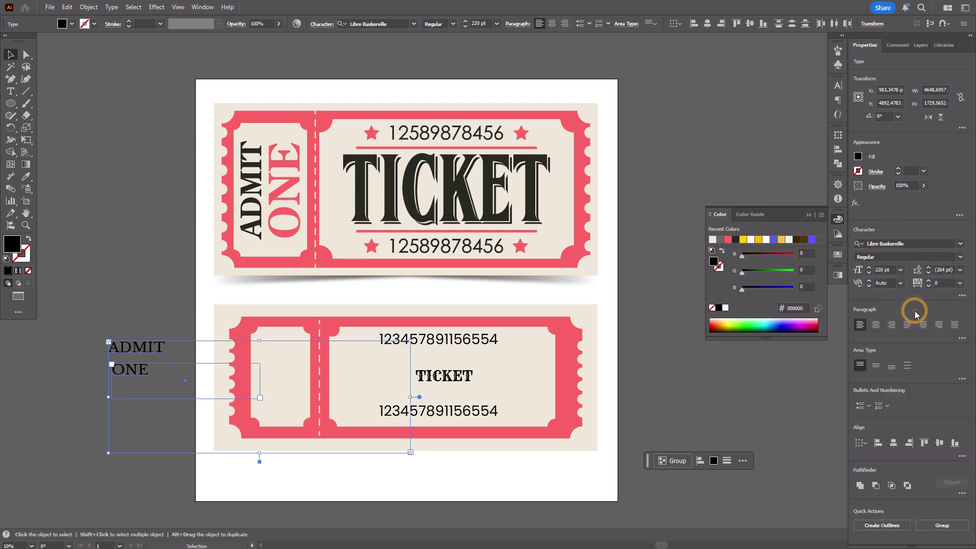
{"action": "left_click", "coordinate": [959, 257]}
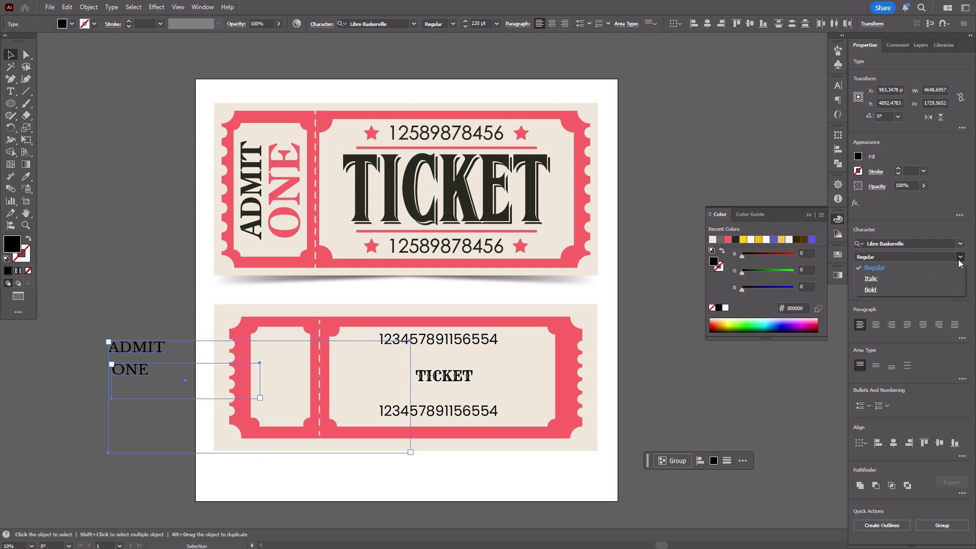
{"action": "left_click", "coordinate": [942, 290]}
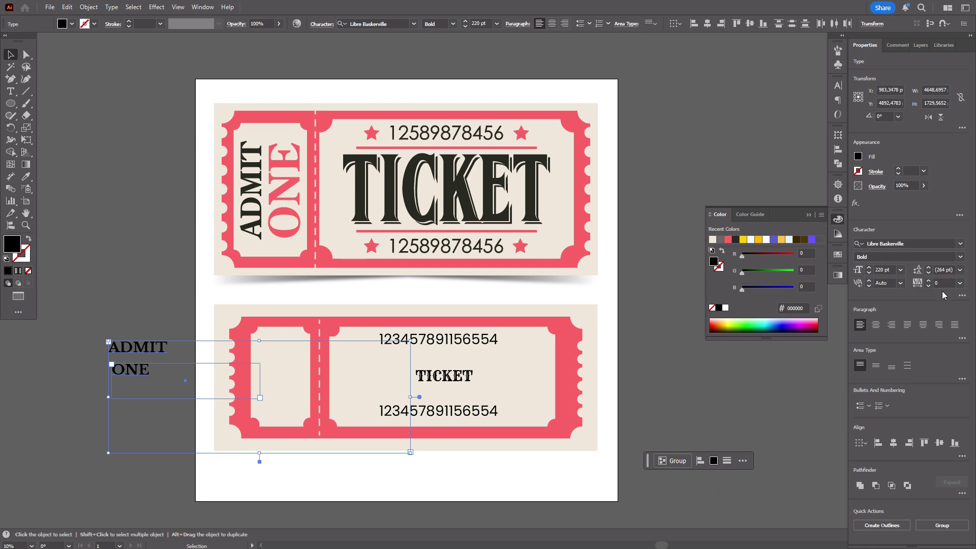
Step: Center ONE closely beneath ADMIT and convert both words to outlines
{"action": "left_click", "coordinate": [122, 264]}
{"action": "left_click_drag", "start_coordinate": [142, 375], "coordinate": [146, 370]}
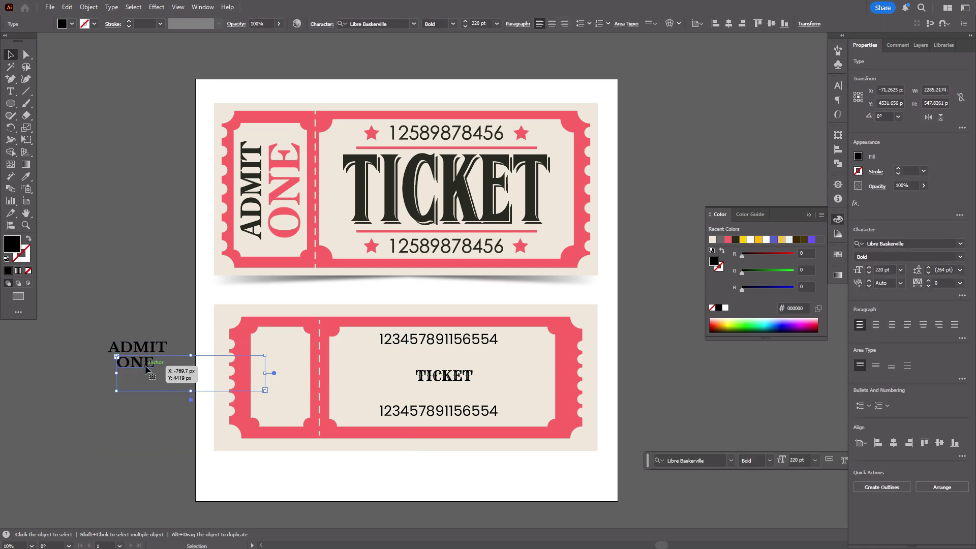
{"action": "right_click", "coordinate": [147, 370]}
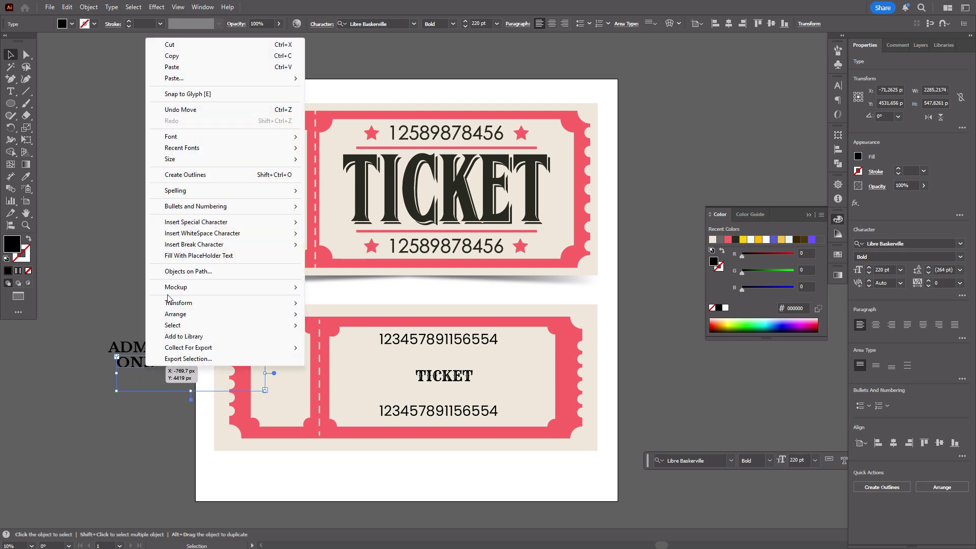
{"action": "left_click", "coordinate": [196, 174]}
{"action": "left_click", "coordinate": [150, 348]}
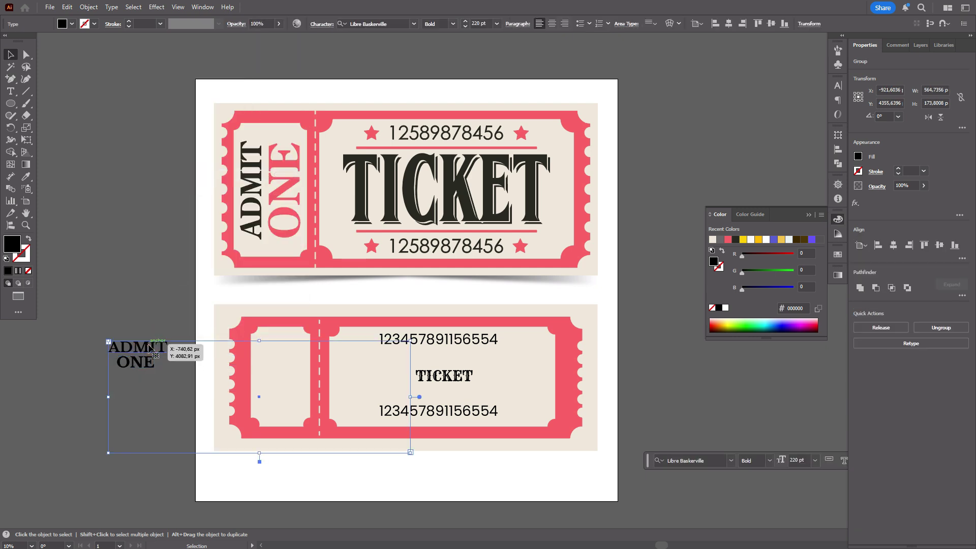
{"action": "right_click", "coordinate": [151, 349]}
{"action": "left_click", "coordinate": [201, 154]}
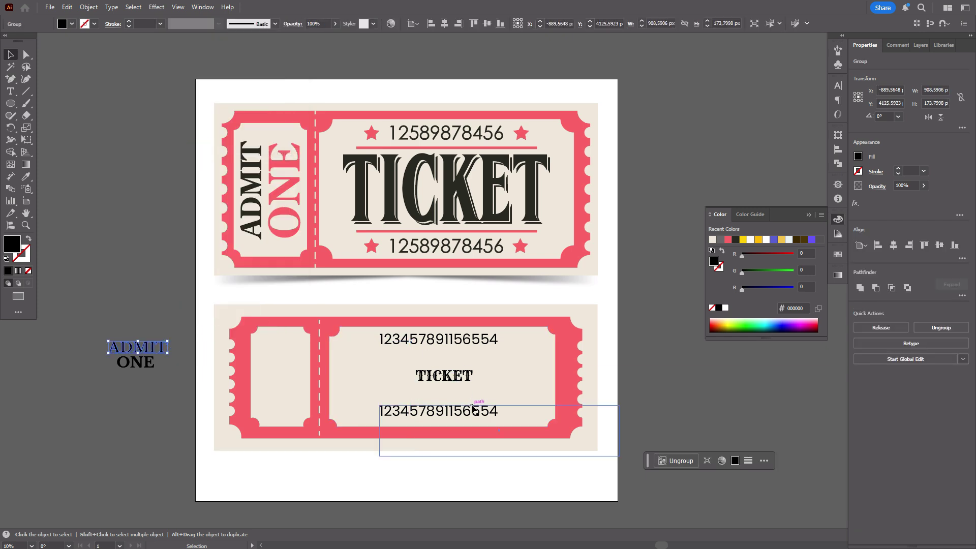
Step: Convert the word TICKET and the number texts on the large panel to outlines
{"action": "left_click", "coordinate": [431, 375]}
{"action": "right_click", "coordinate": [460, 375]}
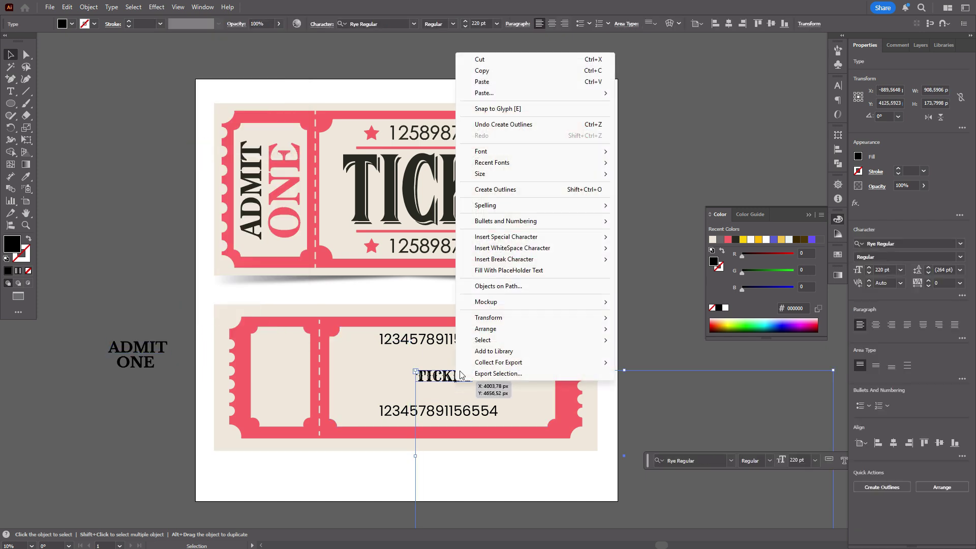
{"action": "left_click", "coordinate": [495, 189]}
{"action": "left_click", "coordinate": [459, 338]}
{"action": "right_click", "coordinate": [459, 338]}
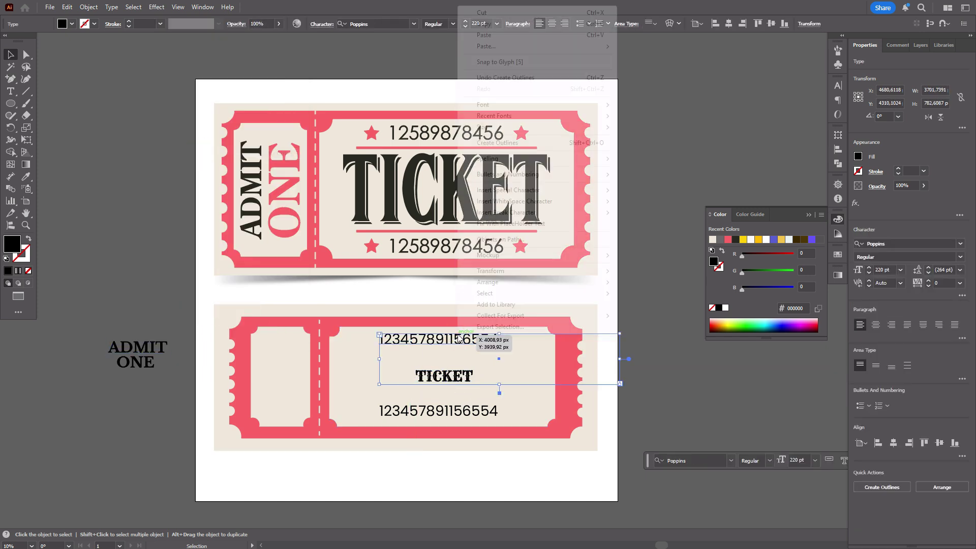
{"action": "left_click", "coordinate": [381, 414]}
Step: Scale the outlined word TICKET up proportionally to about 2297 px wide and 463 px high
{"action": "left_click", "coordinate": [449, 384]}
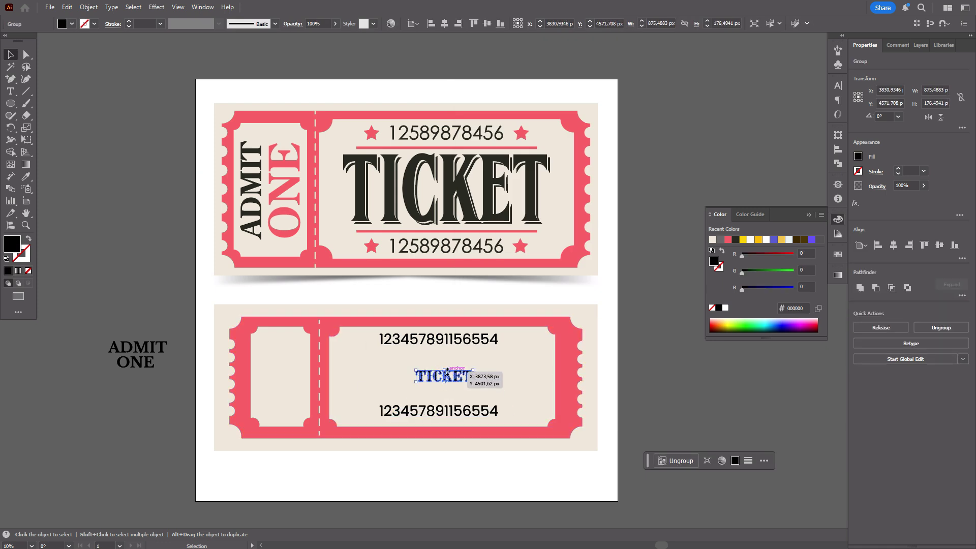
{"action": "left_click_drag", "start_coordinate": [445, 370], "coordinate": [444, 351]}
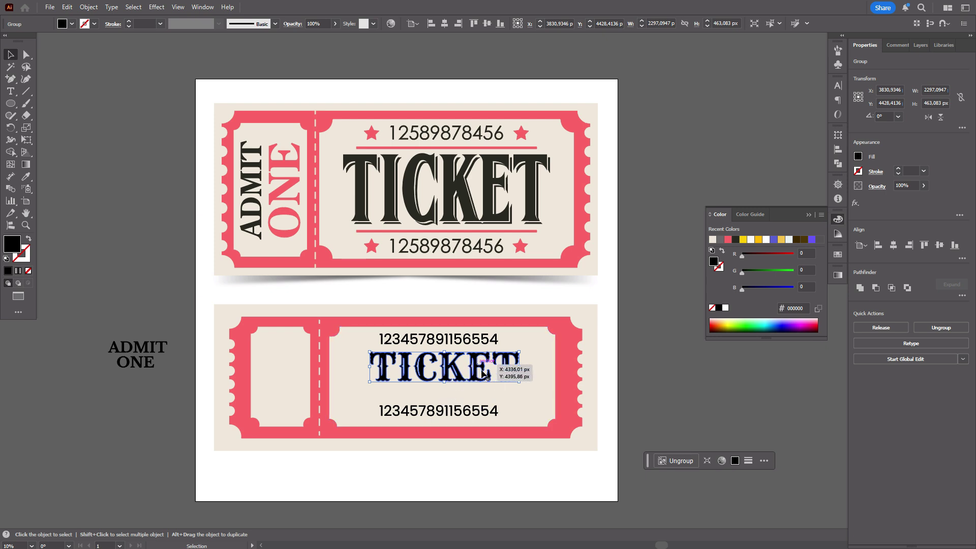
Step: Center the outlined TICKET between the number rows and enlarge ONE beneath ADMIT to about 892 px wide and 274 px high
{"action": "left_click_drag", "start_coordinate": [455, 371], "coordinate": [452, 377]}
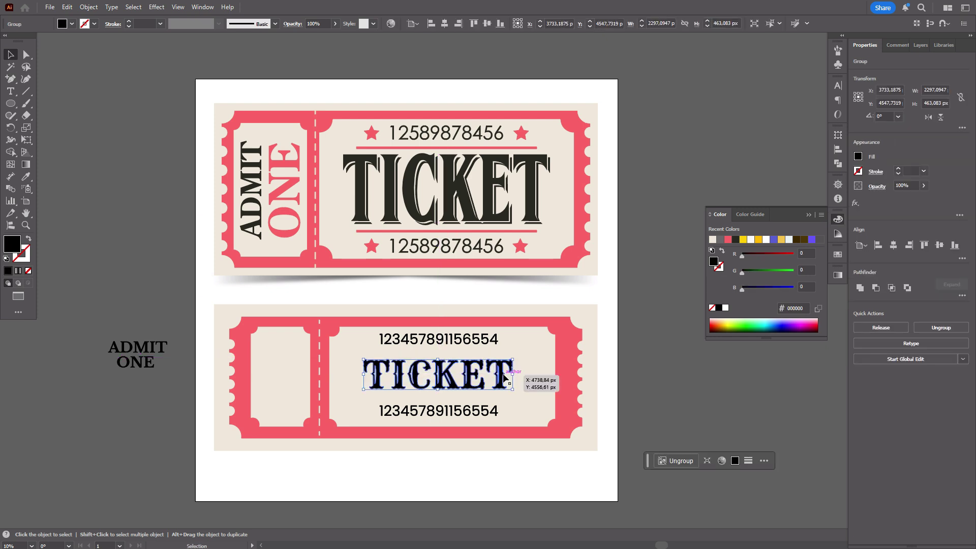
{"action": "left_click", "coordinate": [632, 366]}
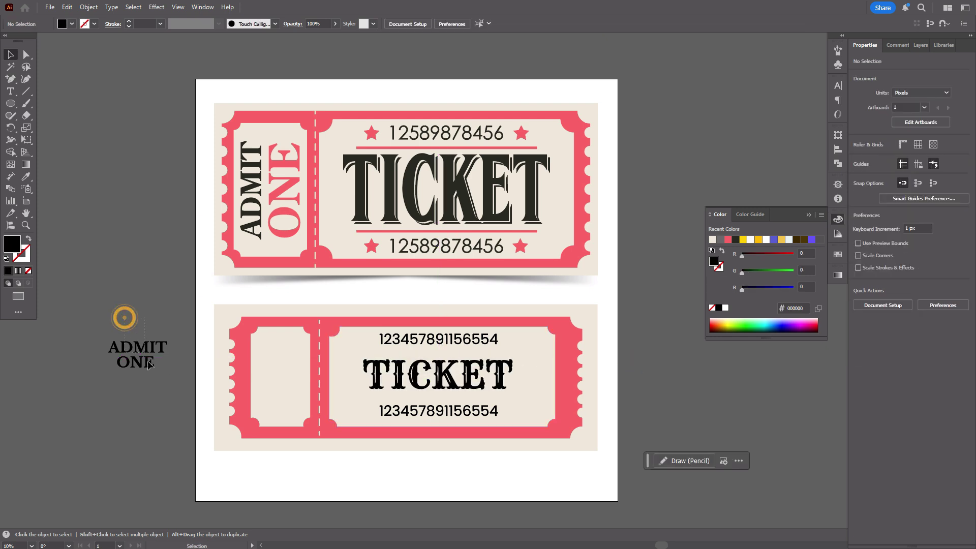
{"action": "left_click", "coordinate": [135, 362]}
{"action": "left_click_drag", "start_coordinate": [135, 370], "coordinate": [171, 395]}
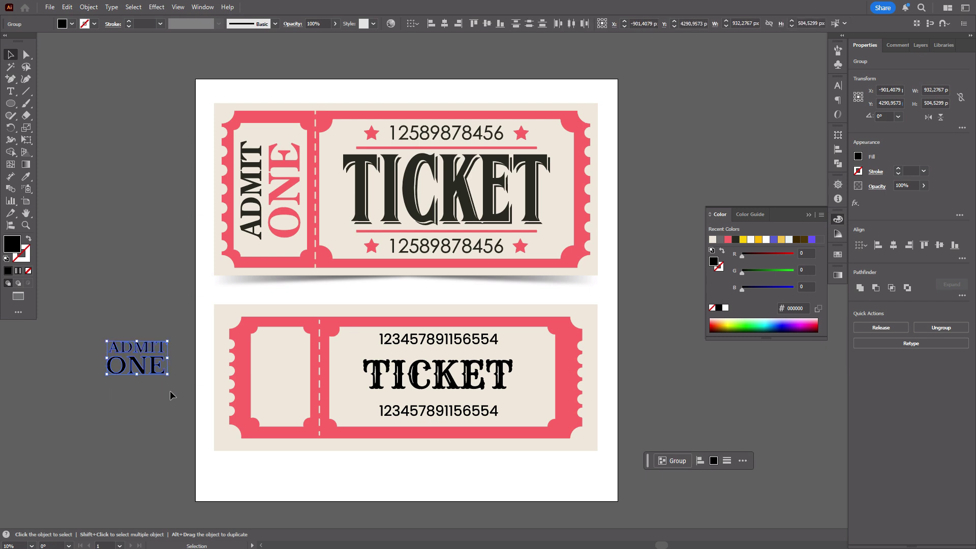
{"action": "left_click", "coordinate": [105, 329]}
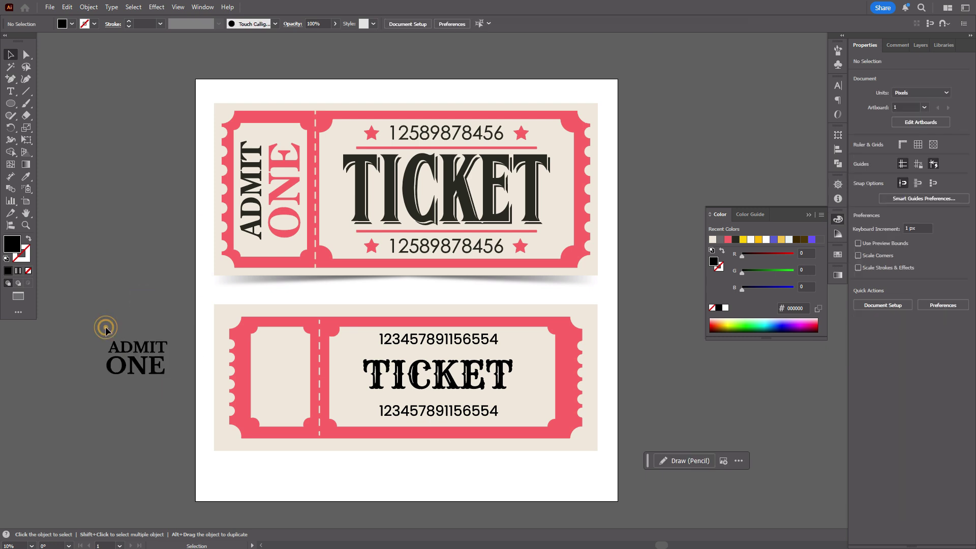
Step: Recolor ADMIT dark #292822 and ONE coral red #ff6666 by sampling the reference ticket with the Eyedropper
{"action": "left_click", "coordinate": [164, 350]}
{"action": "left_click", "coordinate": [22, 179]}
{"action": "left_click", "coordinate": [247, 164]}
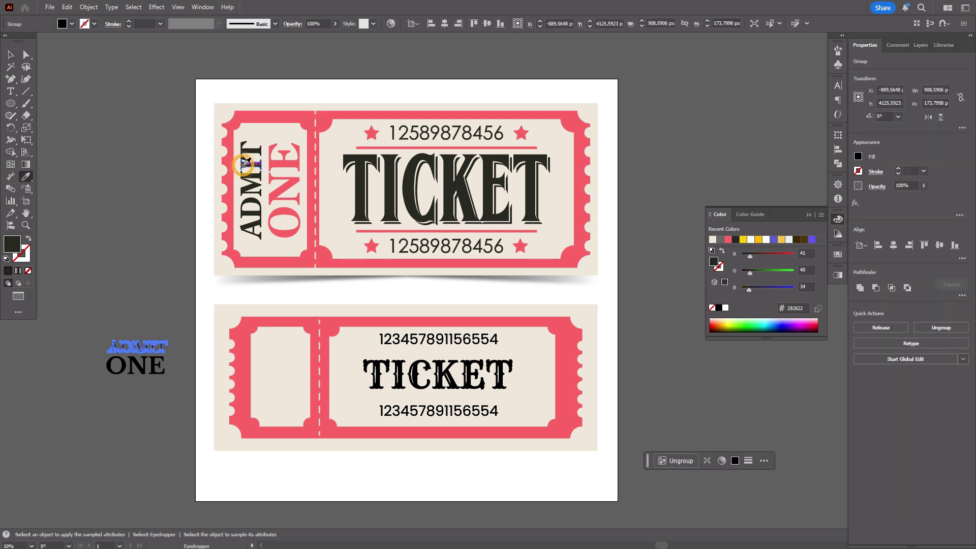
{"action": "left_click", "coordinate": [7, 57]}
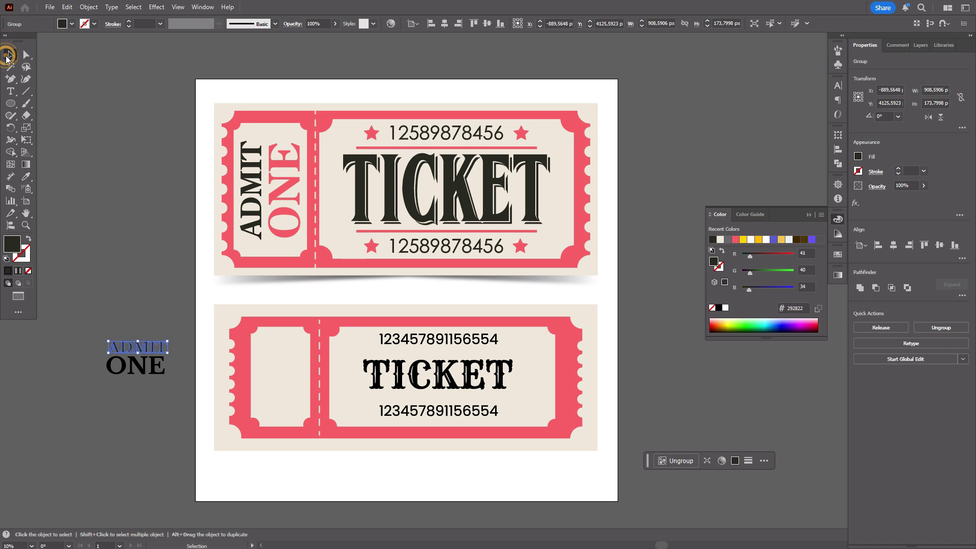
{"action": "left_click", "coordinate": [150, 370]}
{"action": "left_click", "coordinate": [26, 176]}
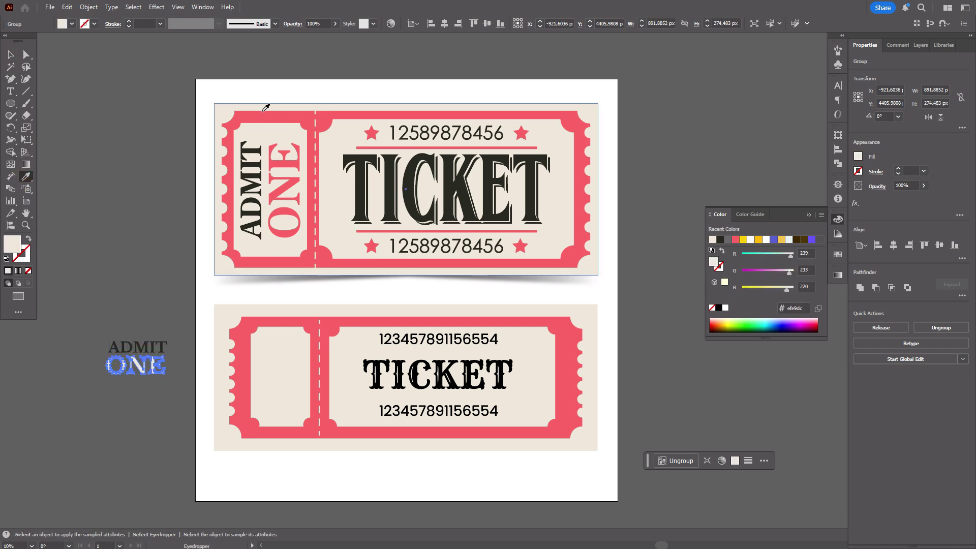
{"action": "left_click", "coordinate": [266, 114]}
{"action": "left_click", "coordinate": [10, 54]}
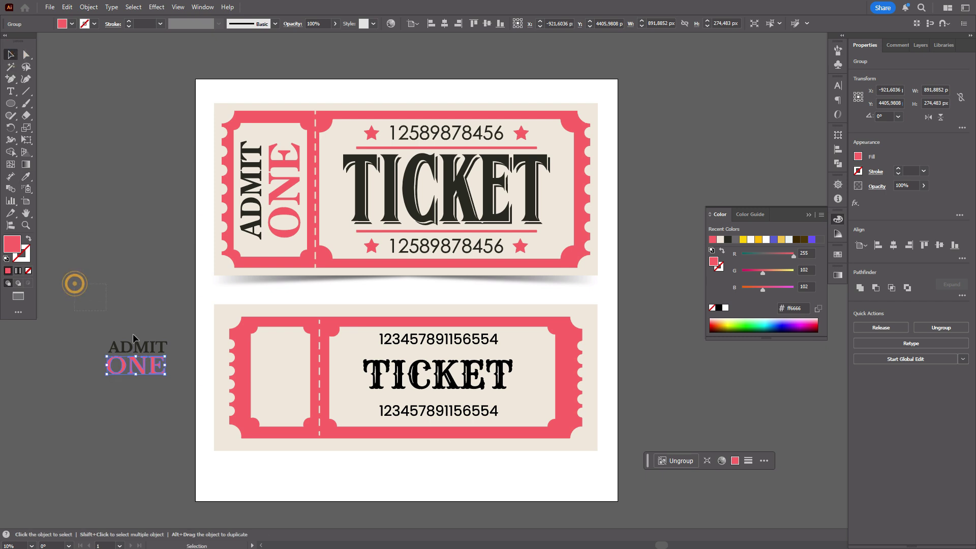
Step: Rotate ADMIT ONE 90° counterclockwise and fit it inside the ticket's left stub panel
{"action": "mouse_move", "coordinate": [133, 335]}
{"action": "left_mouse_down"}
{"action": "mouse_move", "coordinate": [182, 386]}
{"action": "mouse_move", "coordinate": [168, 328]}
{"action": "mouse_move", "coordinate": [138, 326]}
{"action": "left_mouse_up"}
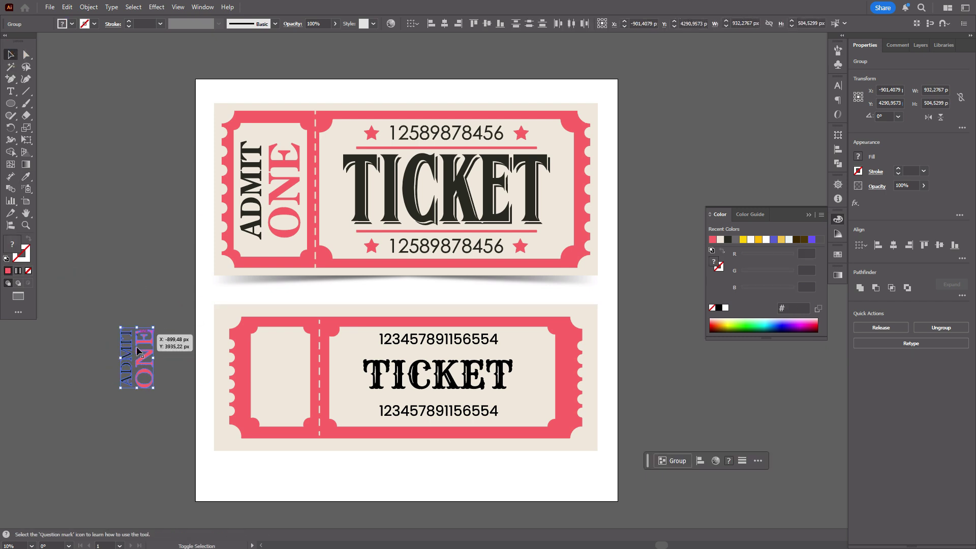
{"action": "left_click_drag", "start_coordinate": [138, 363], "coordinate": [292, 373]}
{"action": "left_click", "coordinate": [195, 374]}
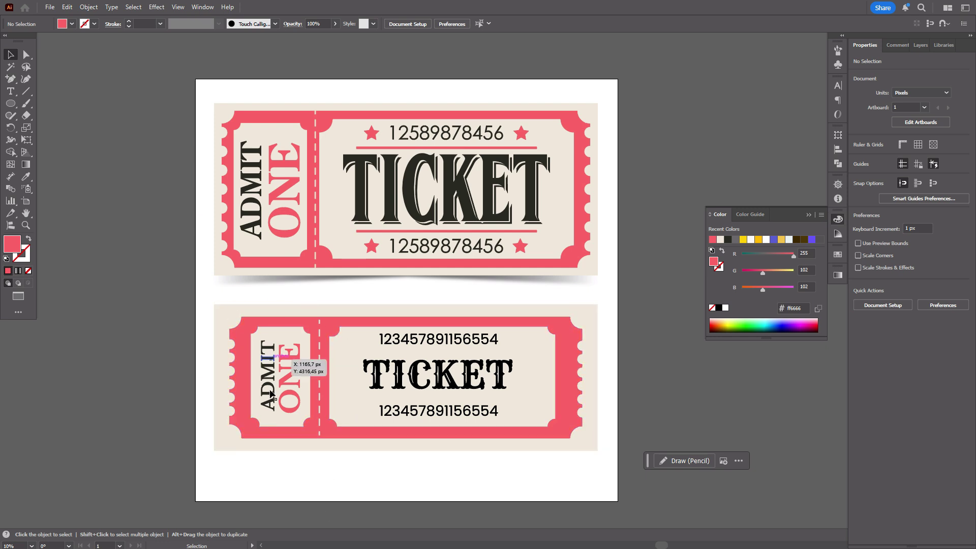
Step: Recolor the word TICKET dark #292822 by sampling the reference ticket's lettering
{"action": "left_click", "coordinate": [465, 376]}
{"action": "left_click", "coordinate": [25, 177]}
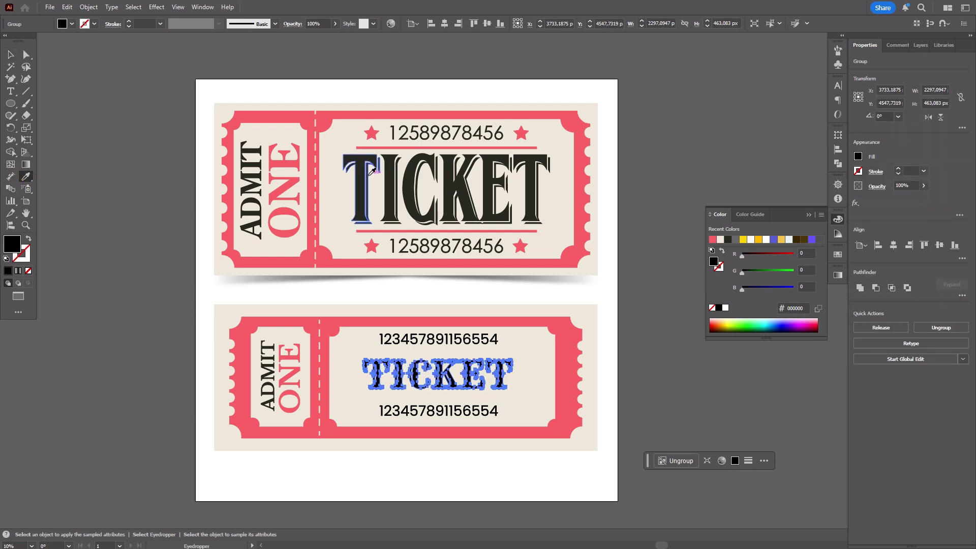
{"action": "left_click", "coordinate": [370, 174]}
{"action": "left_click", "coordinate": [11, 54]}
{"action": "left_click", "coordinate": [205, 152]}
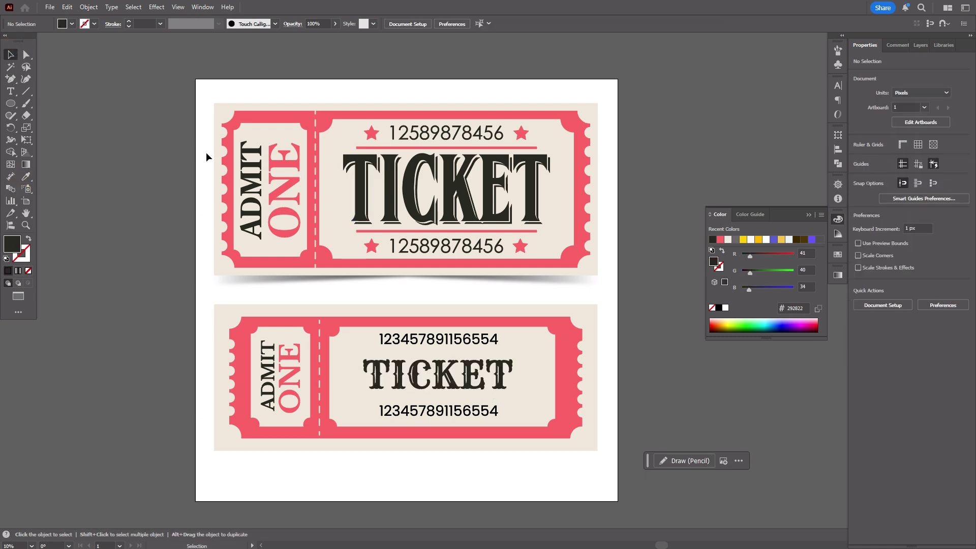
Step: Draw a horizontal line about 2003 px long above TICKET and give it a 25 pt coral #ff6666 stroke without fill
{"action": "left_click", "coordinate": [25, 91]}
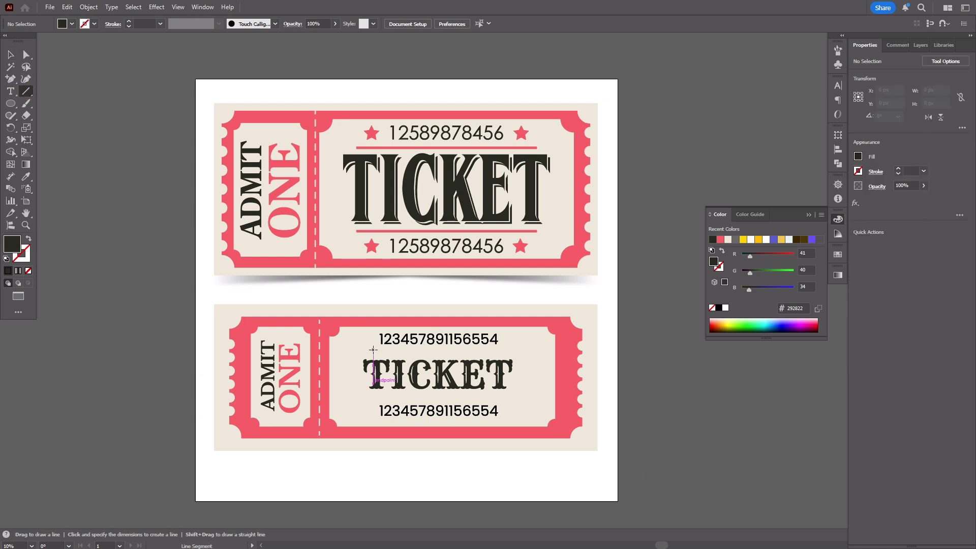
{"action": "left_click_drag", "start_coordinate": [372, 349], "coordinate": [502, 349]}
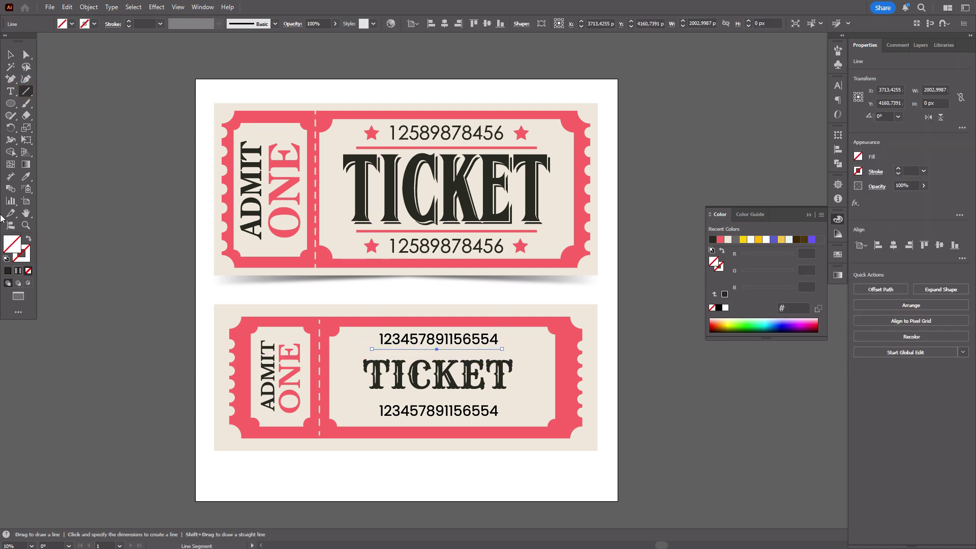
{"action": "left_click", "coordinate": [23, 176]}
{"action": "left_click", "coordinate": [259, 116]}
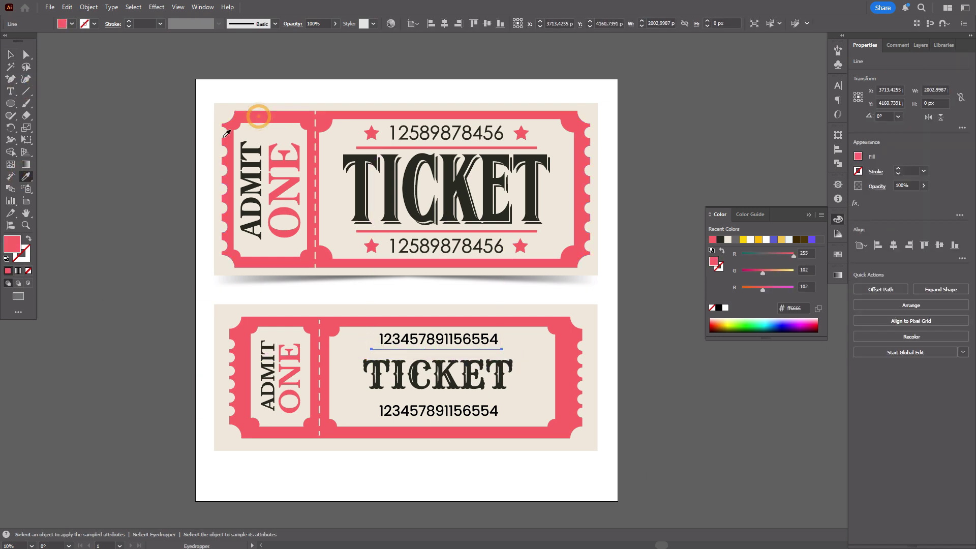
{"action": "left_click", "coordinate": [28, 239]}
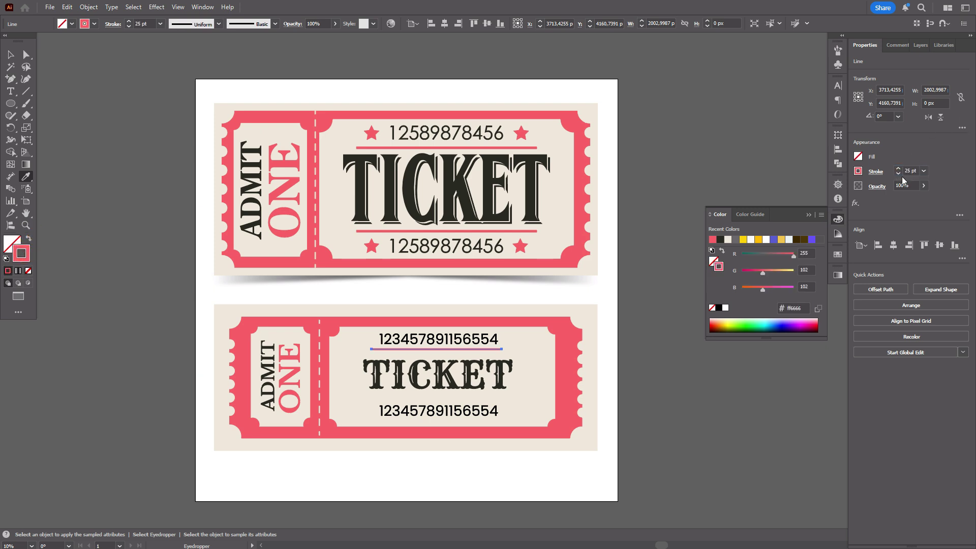
Step: Duplicate the coral line and place the copy between TICKET and the lower number row
{"action": "key", "text": "v"}
{"action": "left_click_drag", "start_coordinate": [485, 350], "coordinate": [482, 400]}
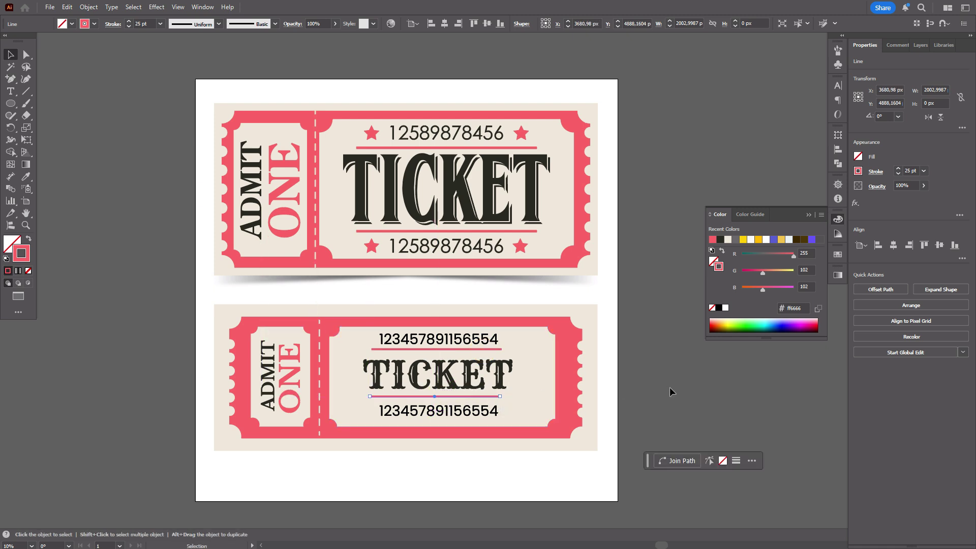
{"action": "left_click", "coordinate": [670, 389]}
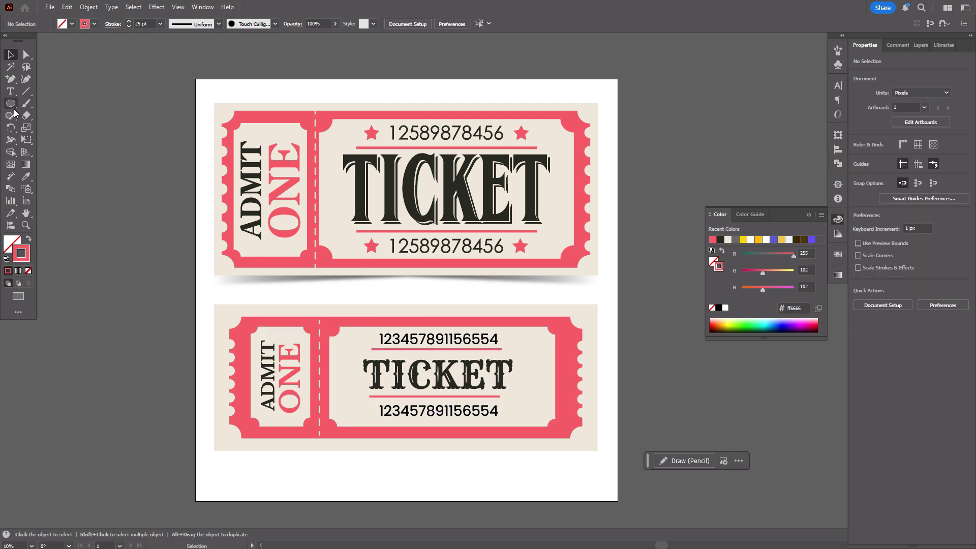
Step: Draw a coral star about 215 px wide and place copies at both ends of each number row
{"action": "left_click", "coordinate": [11, 105]}
{"action": "left_click", "coordinate": [53, 152]}
{"action": "left_click_drag", "start_coordinate": [111, 212], "coordinate": [114, 217]}
{"action": "left_click", "coordinate": [29, 239]}
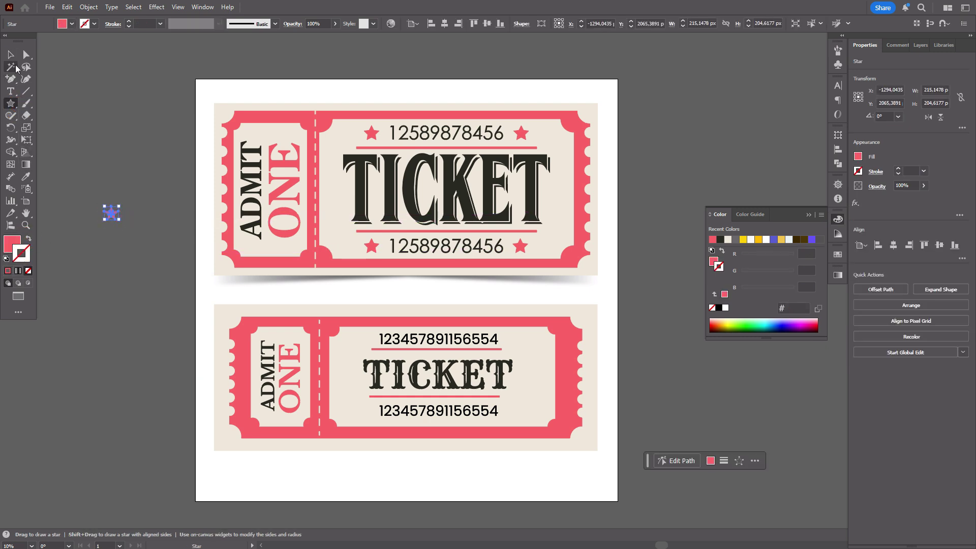
{"action": "left_click", "coordinate": [11, 55]}
{"action": "left_click", "coordinate": [95, 121]}
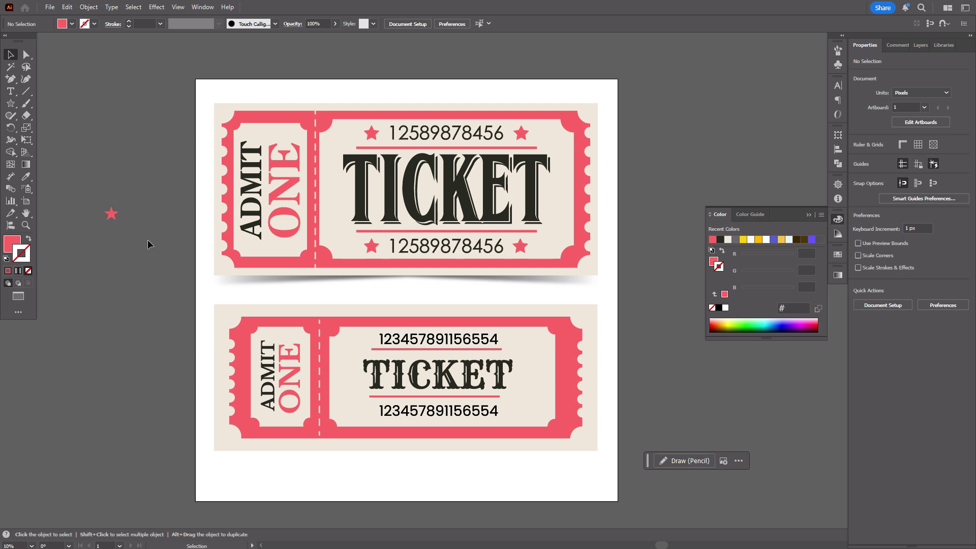
{"action": "left_click_drag", "start_coordinate": [114, 216], "coordinate": [510, 407]}
{"action": "left_click", "coordinate": [639, 400]}
Step: Align each number row vertically with its two stars and space the three objects evenly
{"action": "left_click", "coordinate": [369, 341]}
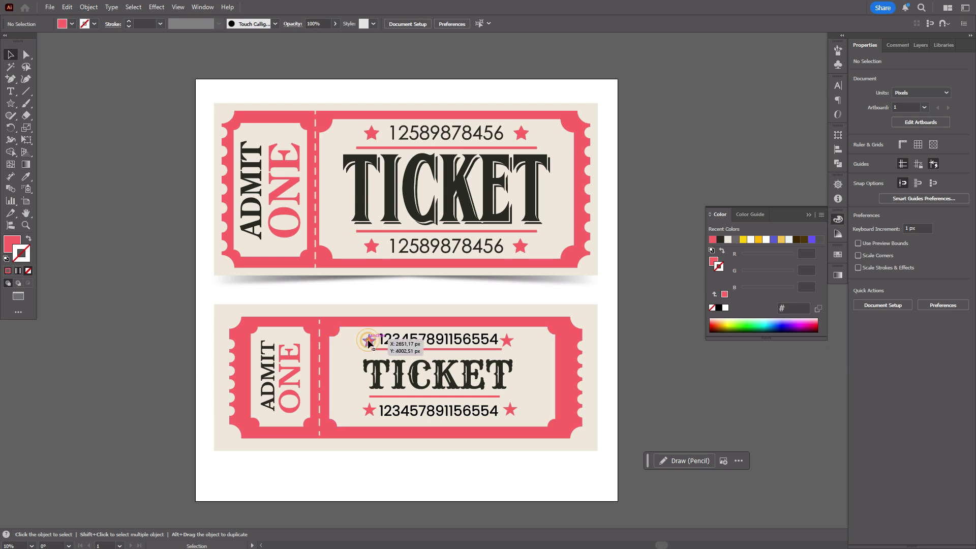
{"action": "left_click", "coordinate": [422, 345], "text": "shift"}
{"action": "left_click", "coordinate": [507, 341], "text": "shift"}
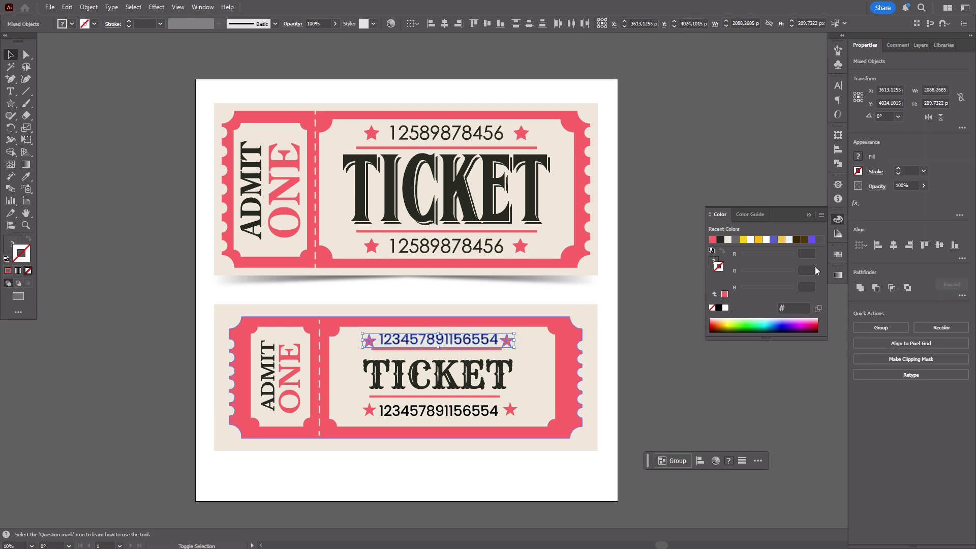
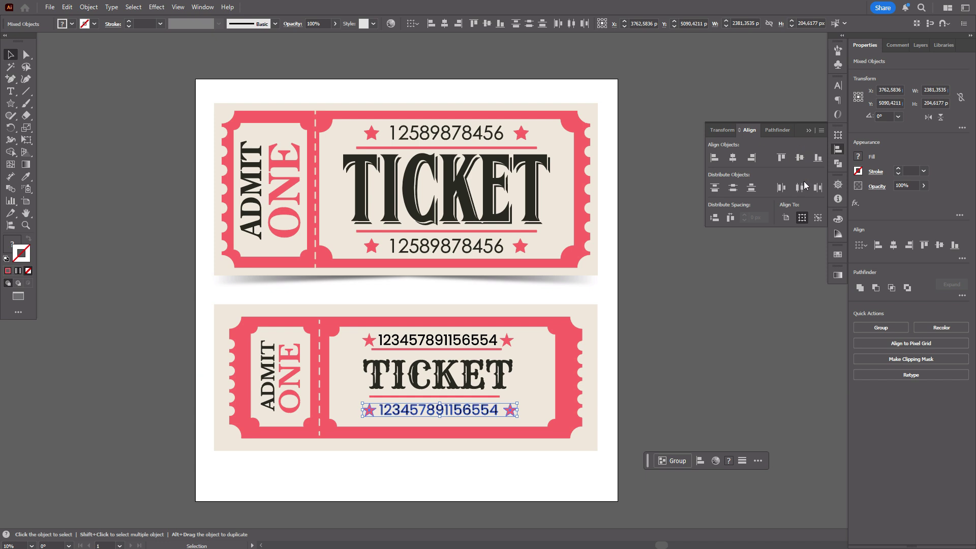
{"action": "left_click", "coordinate": [692, 341]}
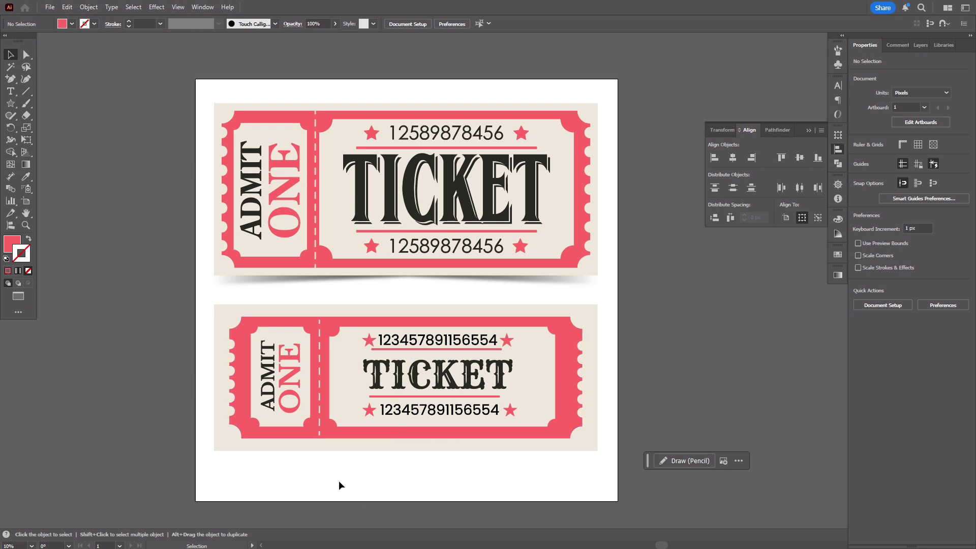
Step: Nudge the lower line, number row and stars down together by about 53 px
{"action": "left_click_drag", "start_coordinate": [517, 394], "coordinate": [509, 425]}
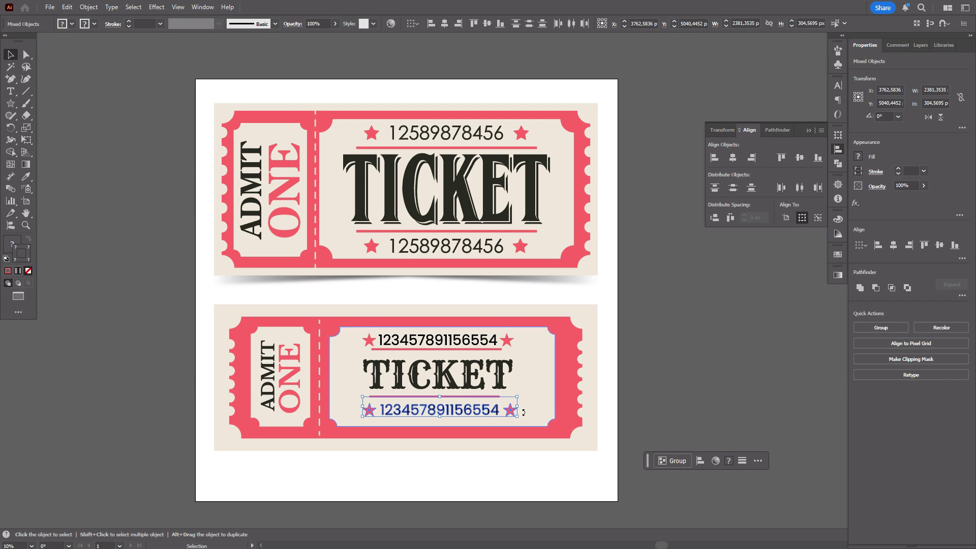
{"action": "key", "text": "Down"}
{"action": "key", "text": "Down"}
{"action": "key", "text": "Down"}
{"action": "key", "text": "Down"}
{"action": "key", "text": "Down"}
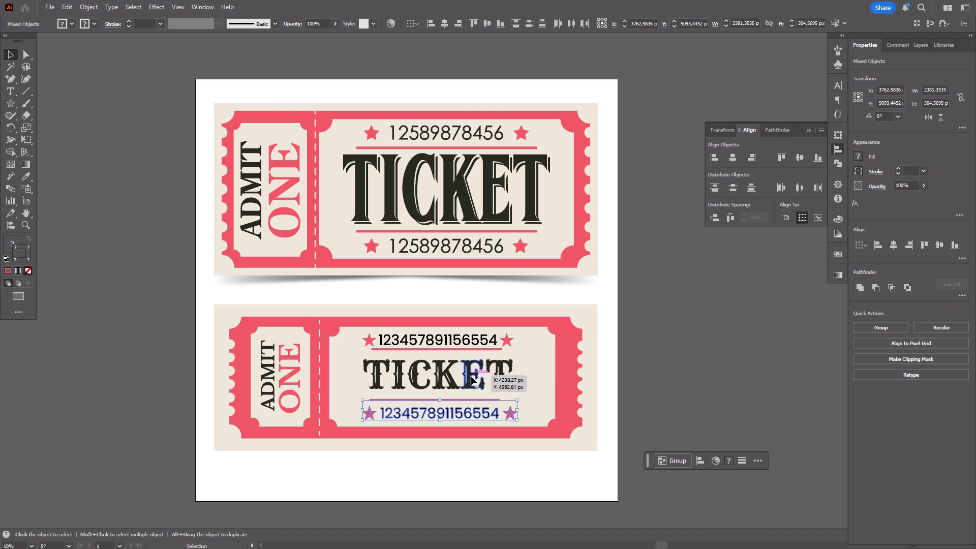
Step: Stretch TICKET to about 570 px high and nudge it up and left to center it between the coral lines
{"action": "left_click", "coordinate": [454, 387]}
{"action": "left_click_drag", "start_coordinate": [438, 389], "coordinate": [439, 396]}
{"action": "key", "text": "Up"}
{"action": "key", "text": "shift+Up"}
{"action": "key", "text": "shift+Up"}
{"action": "key", "text": "shift+Up"}
{"action": "key", "text": "shift+Up"}
{"action": "key", "text": "Up"}
{"action": "key", "text": "Up"}
{"action": "key", "text": "Up"}
{"action": "key", "text": "Up"}
{"action": "key", "text": "Up"}
{"action": "key", "text": "Left"}
{"action": "key", "text": "Left"}
{"action": "key", "text": "Left"}
{"action": "key", "text": "Left"}
{"action": "key", "text": "Left"}
{"action": "key", "text": "Left"}
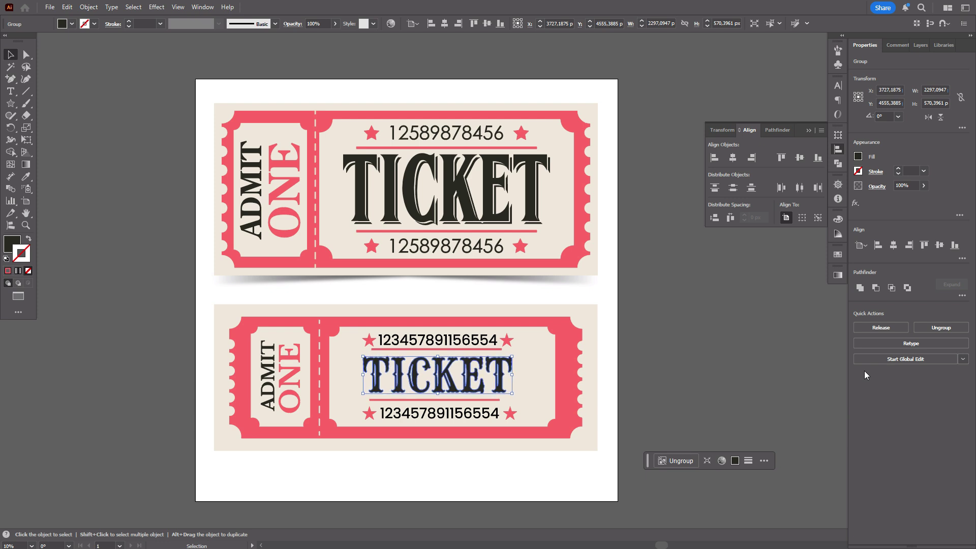
{"action": "left_click", "coordinate": [702, 380]}
Step: Recolor both number rows dark #292822 by sampling the reference ticket's lettering
{"action": "scroll", "coordinate": [702, 379], "scroll_direction": "down", "scroll_amount": 1}
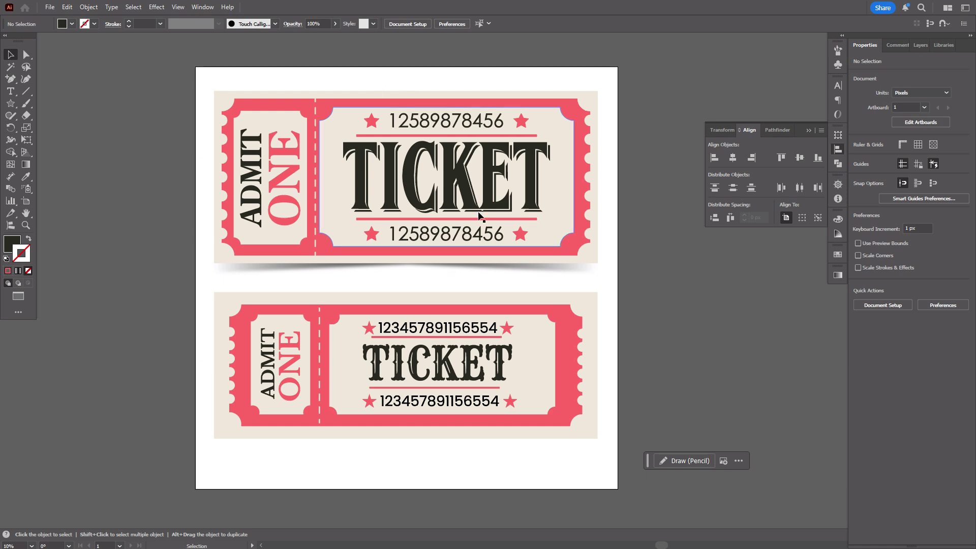
{"action": "left_click", "coordinate": [447, 402]}
{"action": "key", "text": "i"}
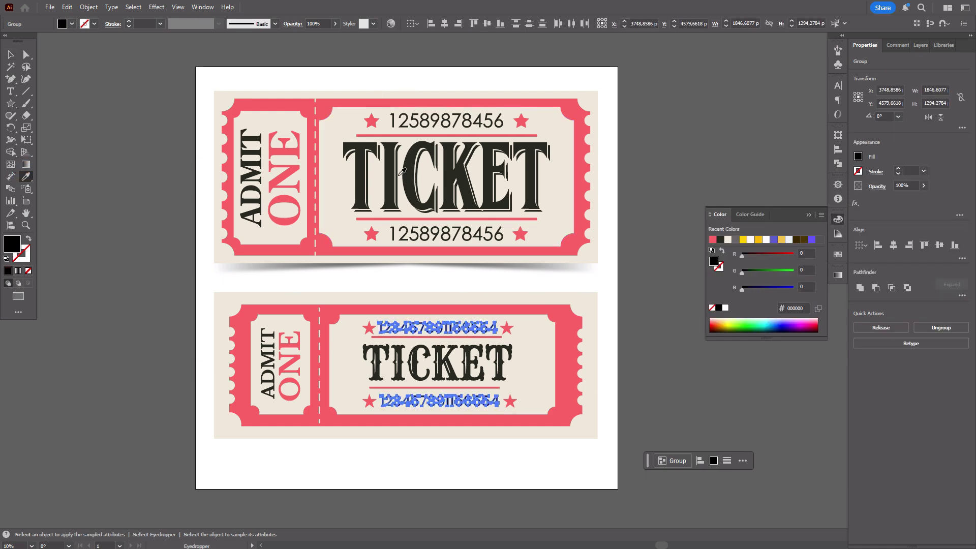
{"action": "left_click", "coordinate": [358, 180]}
{"action": "left_click", "coordinate": [11, 55]}
{"action": "left_click", "coordinate": [621, 373]}
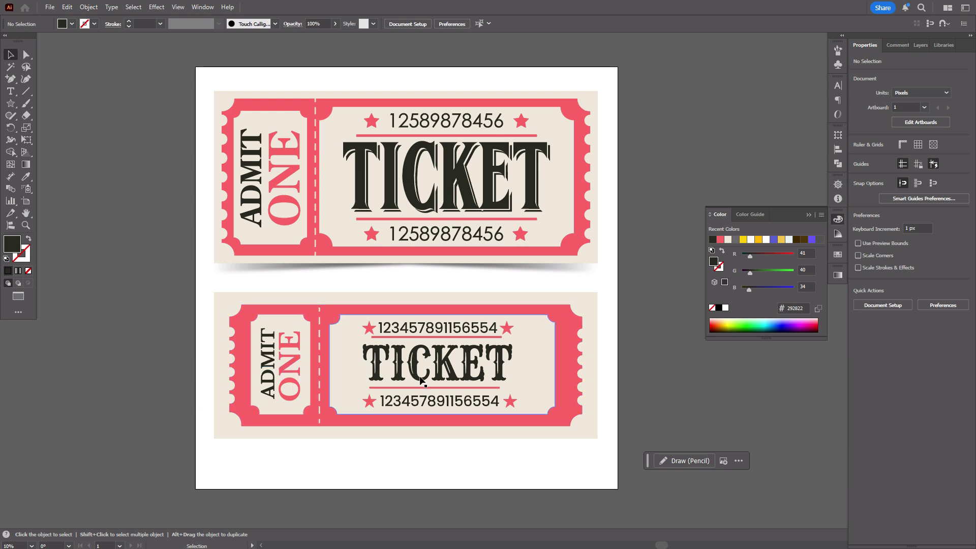
{"action": "scroll", "coordinate": [651, 378], "scroll_direction": "down", "scroll_amount": 1}
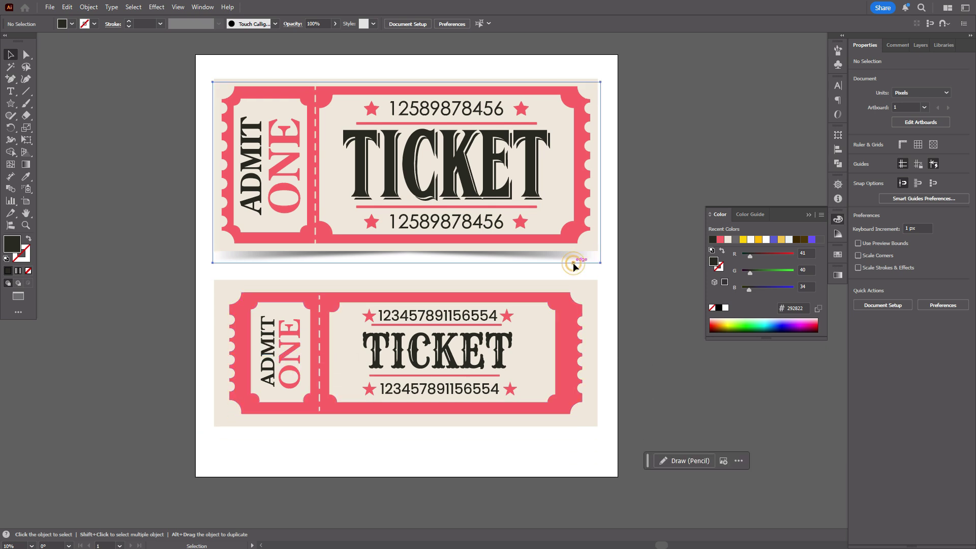
{"action": "left_click", "coordinate": [573, 263]}
{"action": "left_click_drag", "start_coordinate": [572, 263], "coordinate": [349, 305]}
{"action": "key", "text": "ctrl+z"}
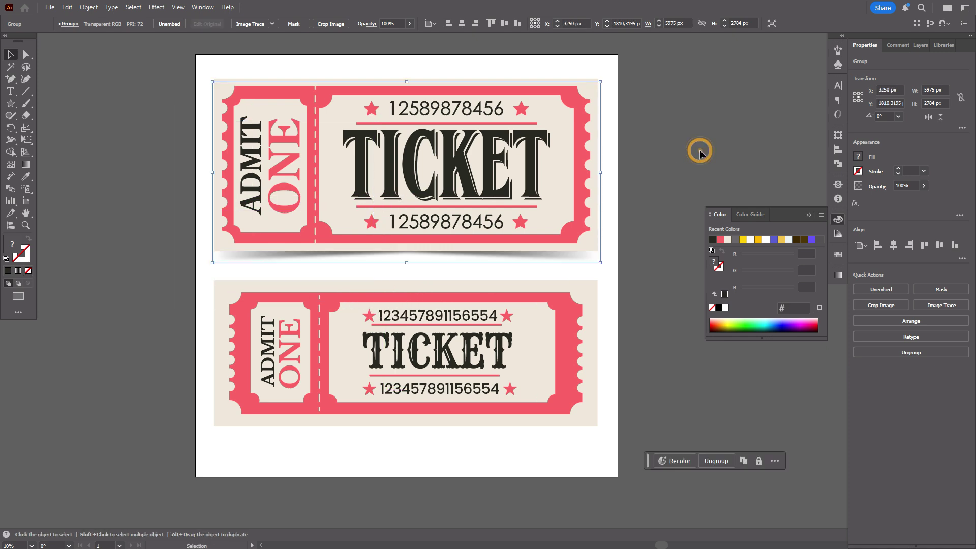
{"action": "left_click", "coordinate": [699, 152]}
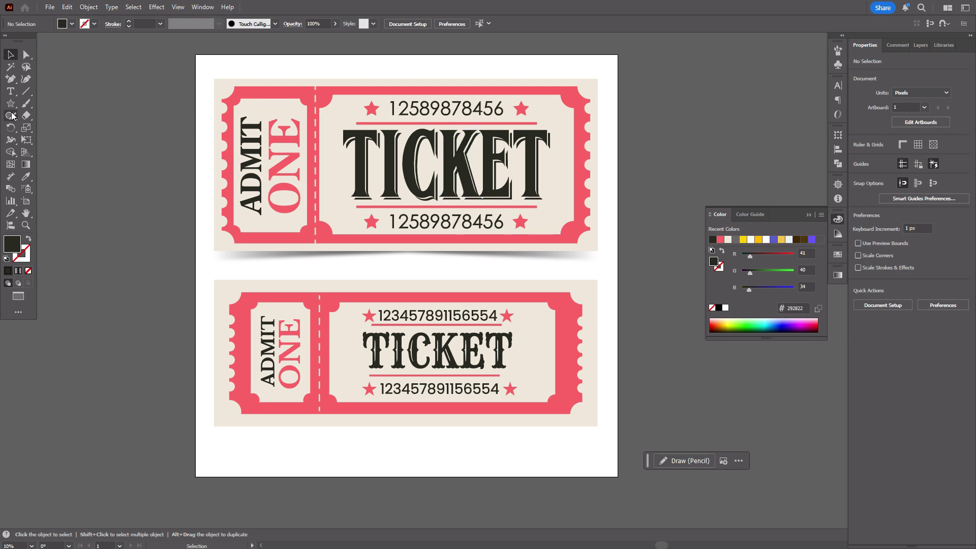
Step: Draw a dark rectangle about 5900 px by 789 px behind the ticket's lower part, projecting slightly below the beige background
{"action": "left_click_drag", "start_coordinate": [10, 103], "coordinate": [41, 104]}
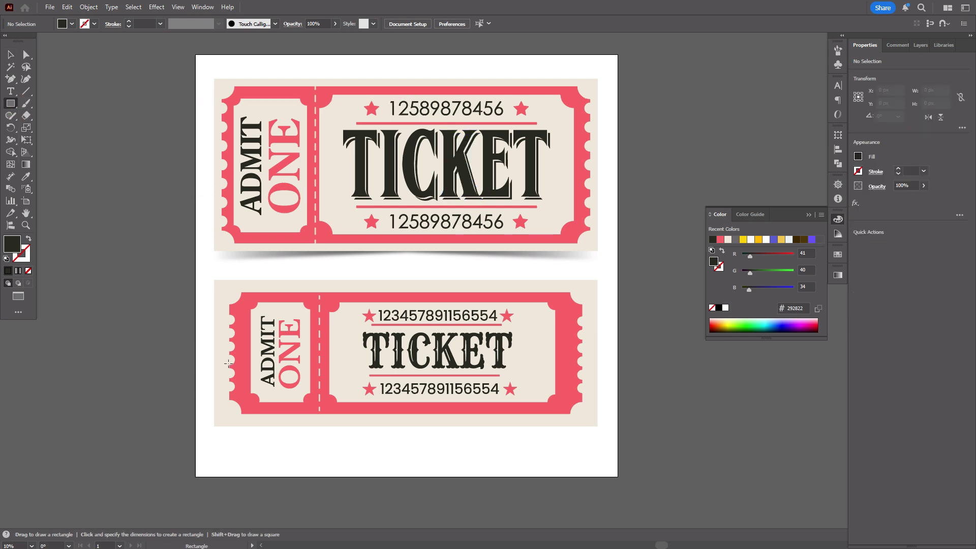
{"action": "left_click_drag", "start_coordinate": [214, 385], "coordinate": [598, 436]}
{"action": "left_click", "coordinate": [11, 55]}
{"action": "right_click", "coordinate": [486, 442]}
{"action": "mouse_move", "coordinate": [544, 387]}
{"action": "left_click", "coordinate": [664, 420]}
{"action": "left_click_drag", "start_coordinate": [533, 437], "coordinate": [534, 443]}
Step: Add an anchor point at the middle of the dark rectangle's lower edge and raise it to the beige background's bottom edge
{"action": "left_click_drag", "start_coordinate": [10, 80], "coordinate": [48, 92]}
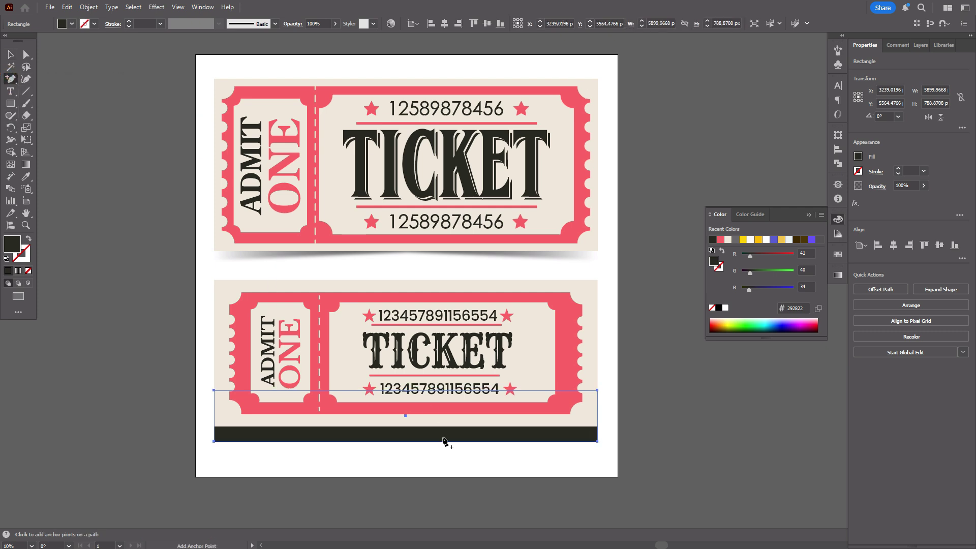
{"action": "left_click", "coordinate": [407, 441]}
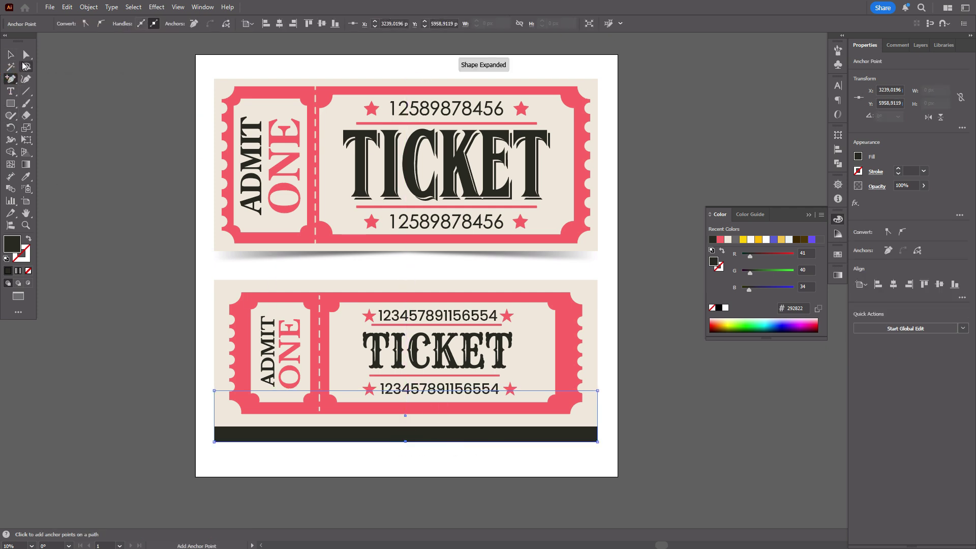
{"action": "left_click", "coordinate": [26, 54]}
{"action": "left_click_drag", "start_coordinate": [406, 441], "coordinate": [406, 426]}
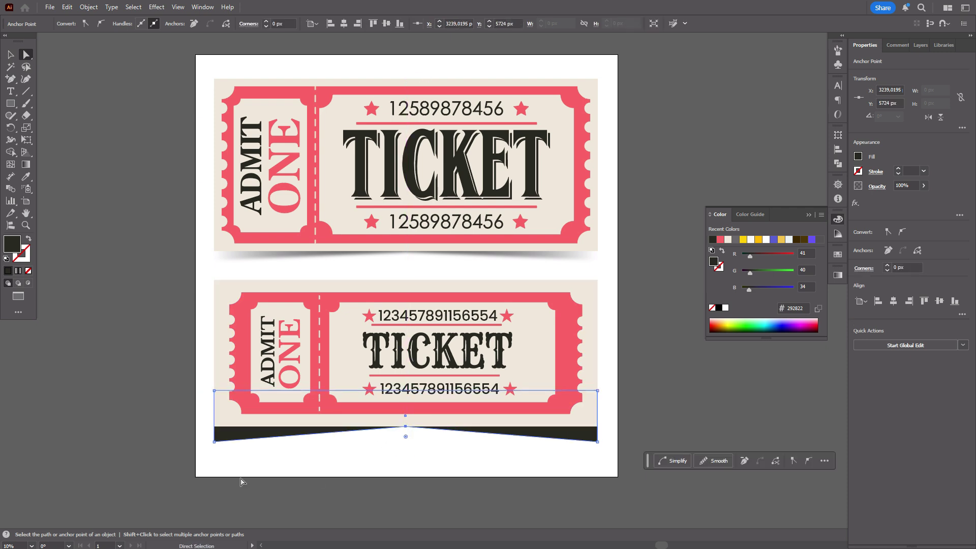
Step: Fill the notched dark shape beneath the ticket with the white-to-black linear gradient swatch
{"action": "left_click", "coordinate": [8, 55]}
{"action": "left_click", "coordinate": [279, 436]}
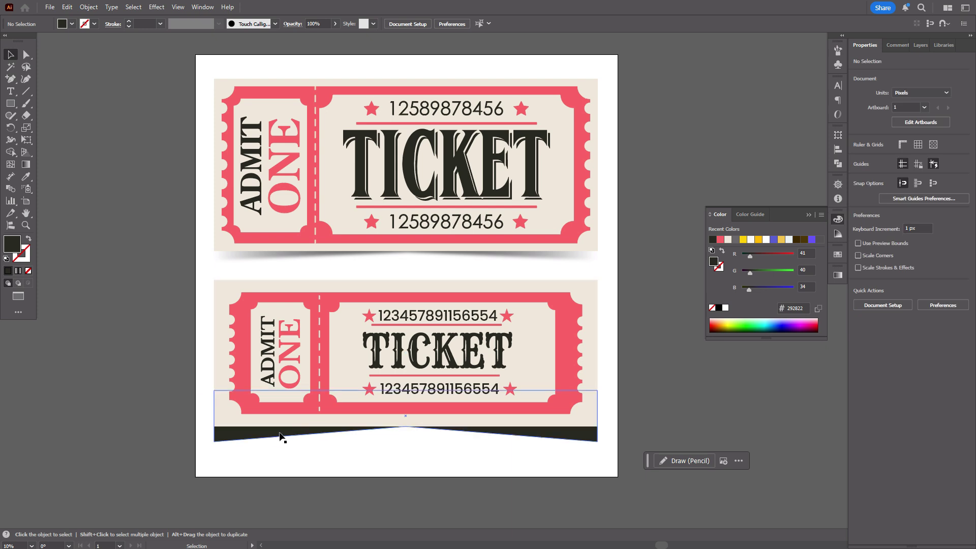
{"action": "left_click", "coordinate": [839, 276]}
{"action": "left_click", "coordinate": [760, 286]}
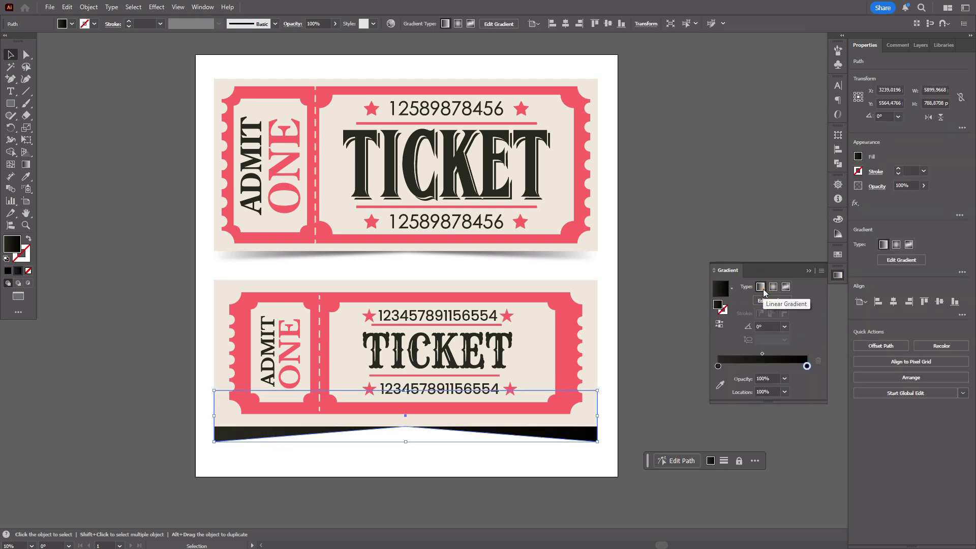
{"action": "left_click_drag", "start_coordinate": [807, 366], "coordinate": [781, 366]}
{"action": "left_click", "coordinate": [839, 277]}
{"action": "left_click", "coordinate": [839, 277]}
{"action": "left_click", "coordinate": [841, 260]}
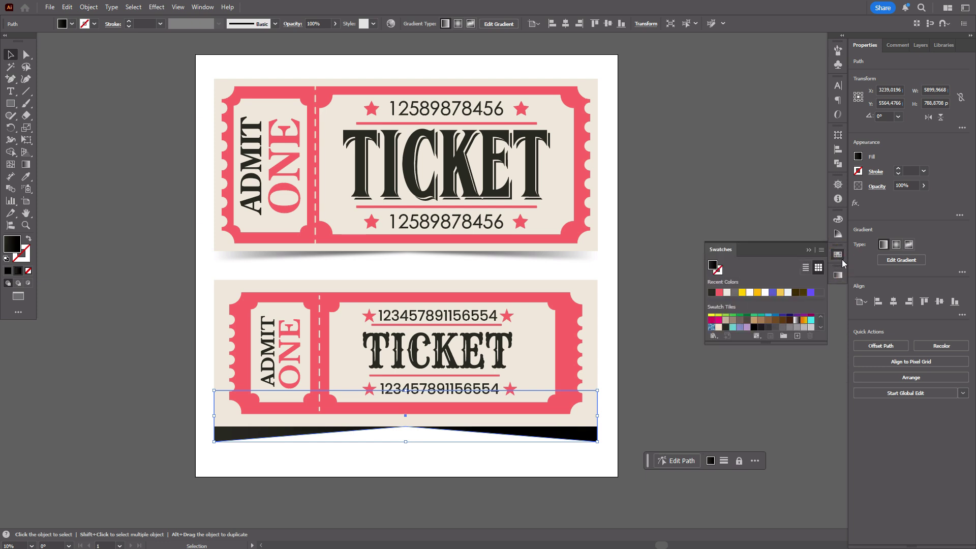
{"action": "left_click", "coordinate": [797, 321]}
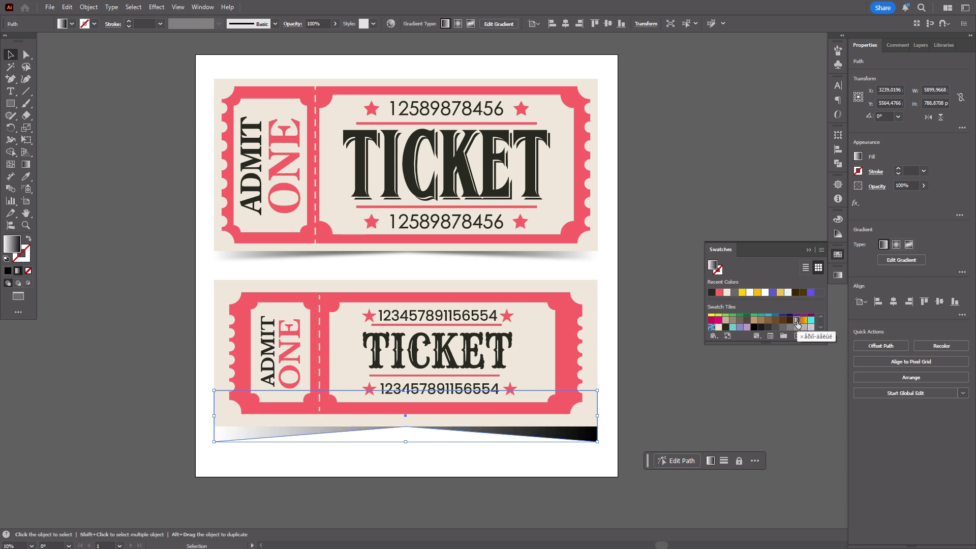
Step: Move the gradient's black stop to about 50% and add a white stop at about 98.6%
{"action": "left_click", "coordinate": [838, 276]}
{"action": "left_click_drag", "start_coordinate": [807, 366], "coordinate": [762, 366]}
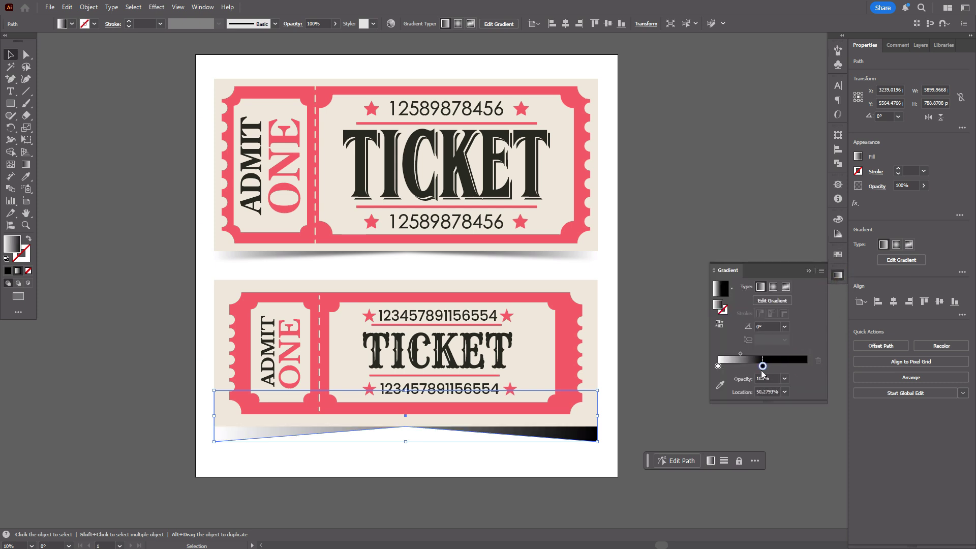
{"action": "left_click", "coordinate": [807, 369]}
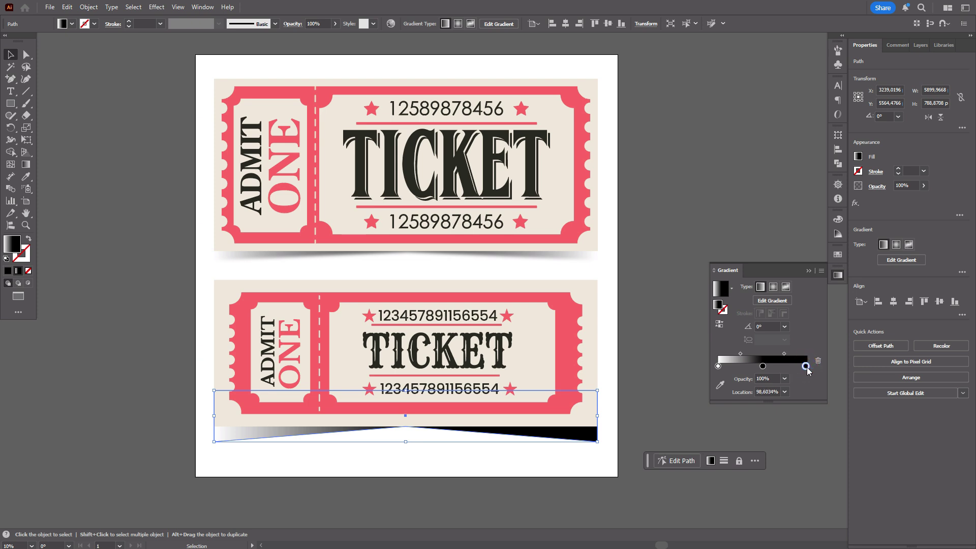
{"action": "double_click", "coordinate": [807, 369]}
{"action": "left_click", "coordinate": [699, 459]}
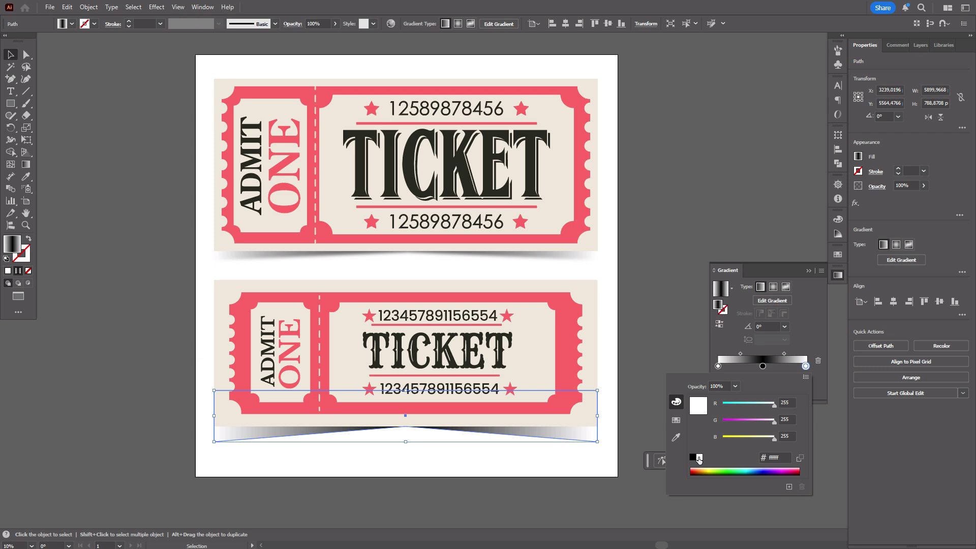
Step: Recolor the gradient's middle stop with a dark gray swatch
{"action": "double_click", "coordinate": [762, 366]}
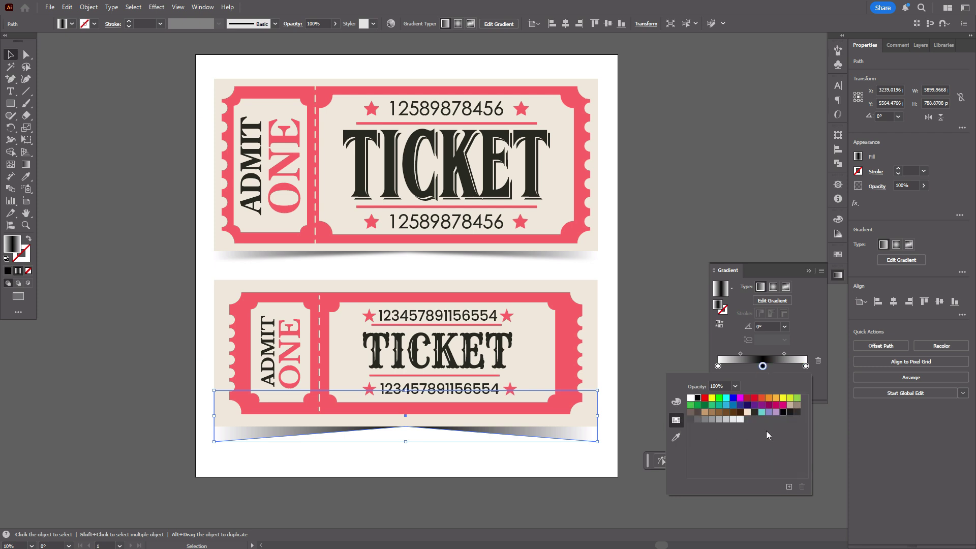
{"action": "left_click", "coordinate": [706, 420]}
{"action": "left_click", "coordinate": [698, 419]}
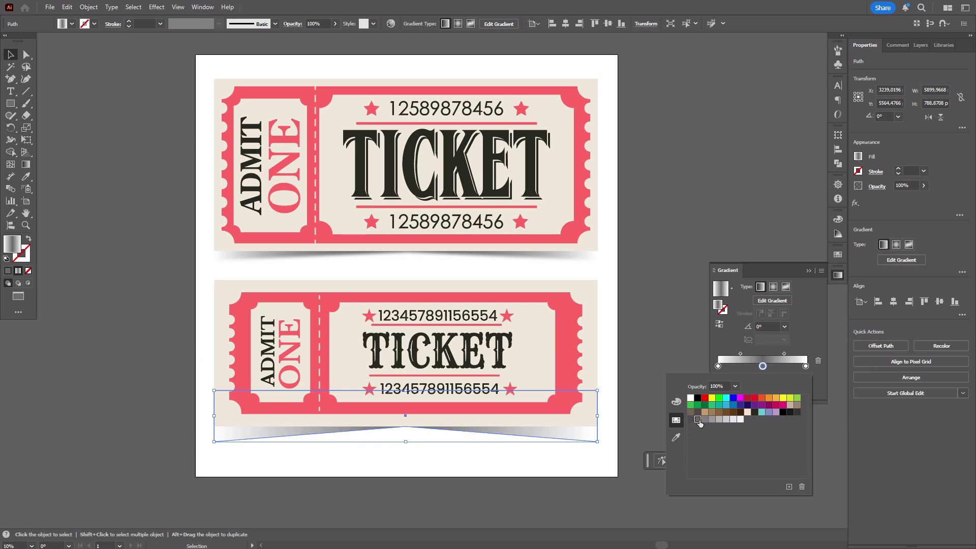
{"action": "left_click", "coordinate": [701, 341]}
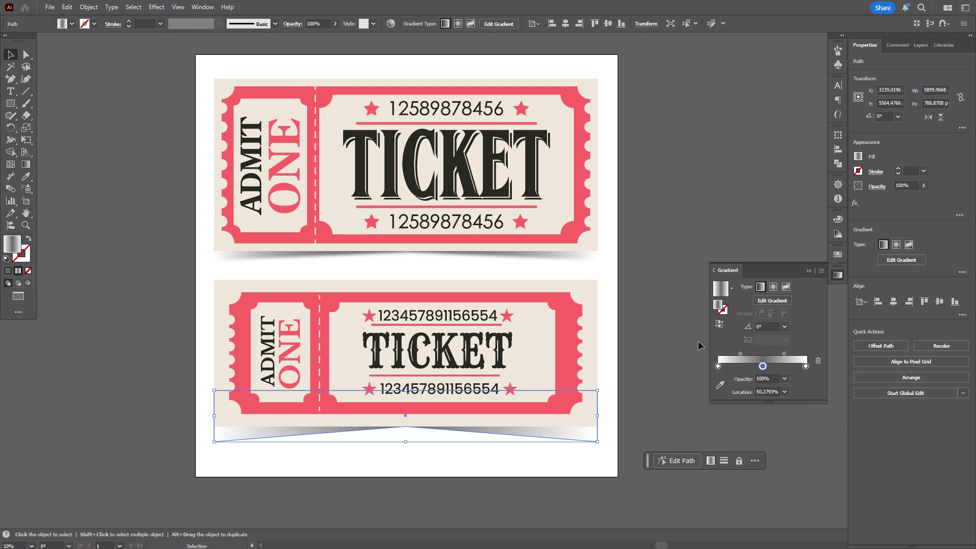
{"action": "left_click", "coordinate": [692, 344]}
Step: Apply a Gaussian Blur to the gradient shape beneath the ticket, reducing the radius slightly, and deselect it
{"action": "left_click", "coordinate": [562, 435]}
{"action": "left_click", "coordinate": [496, 485]}
{"action": "left_click", "coordinate": [557, 435]}
{"action": "left_click", "coordinate": [156, 9]}
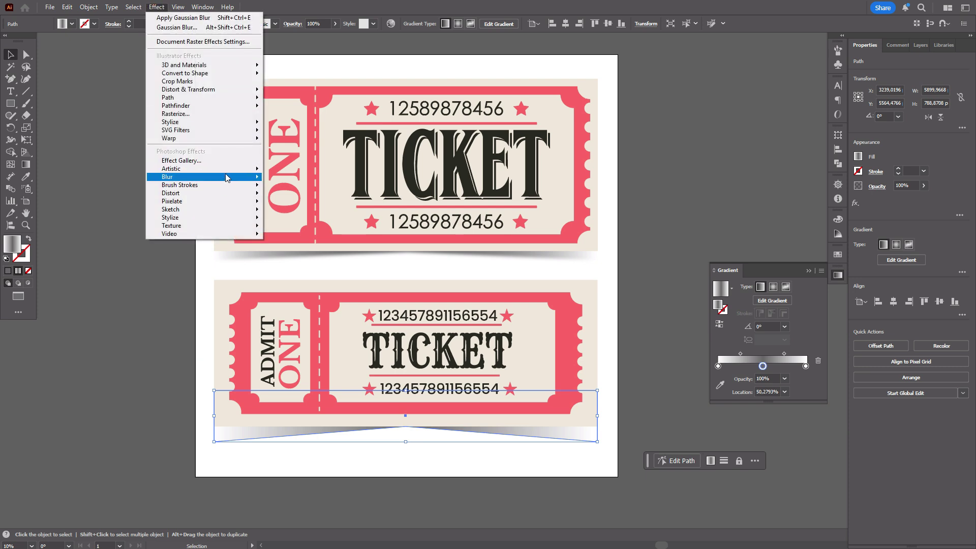
{"action": "mouse_move", "coordinate": [226, 178]}
{"action": "left_click", "coordinate": [307, 179]}
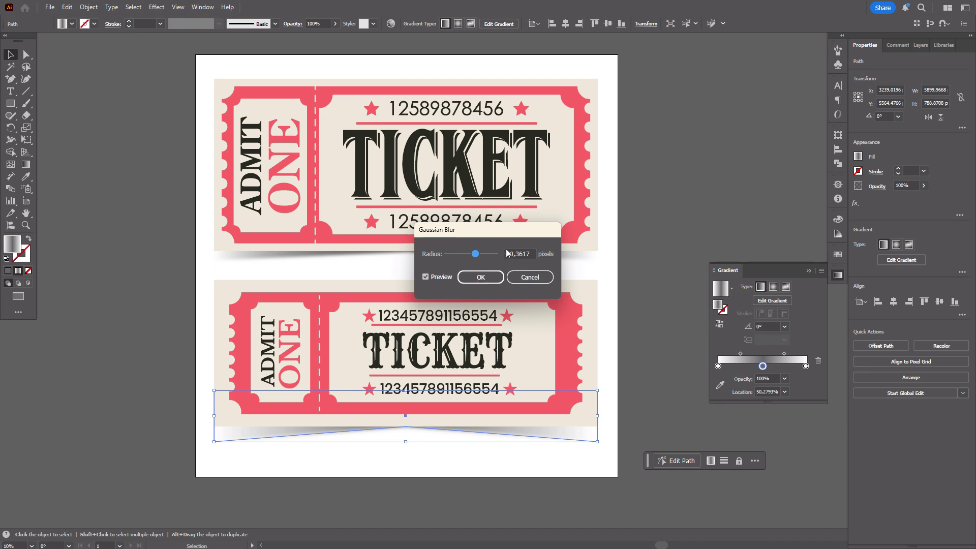
{"action": "left_click_drag", "start_coordinate": [480, 257], "coordinate": [475, 259]}
{"action": "left_click", "coordinate": [480, 277]}
{"action": "left_click", "coordinate": [636, 242]}
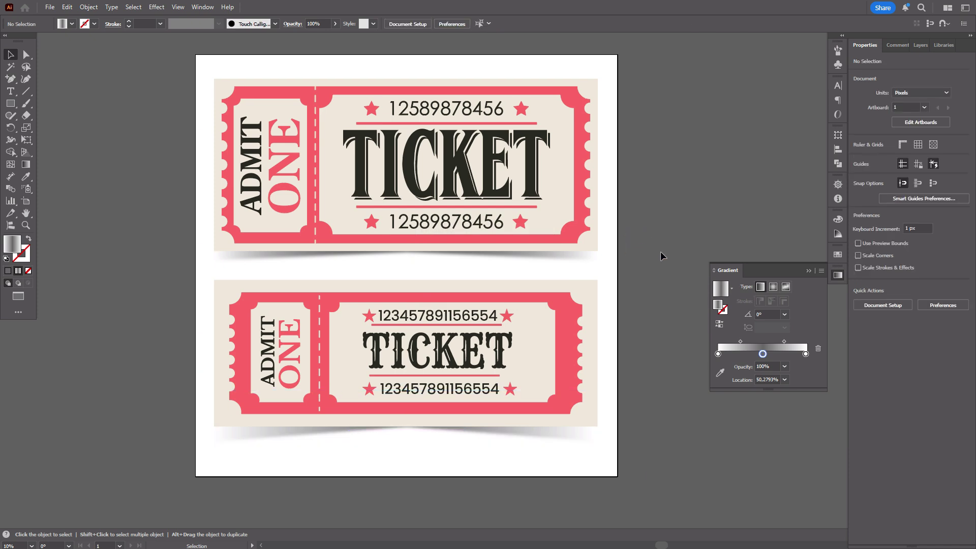
{"action": "scroll", "coordinate": [660, 251], "scroll_direction": "up", "scroll_amount": 2}
{"action": "scroll", "coordinate": [660, 251], "scroll_direction": "down", "scroll_amount": 3}
{"action": "scroll", "coordinate": [660, 251], "scroll_direction": "up", "scroll_amount": 2}
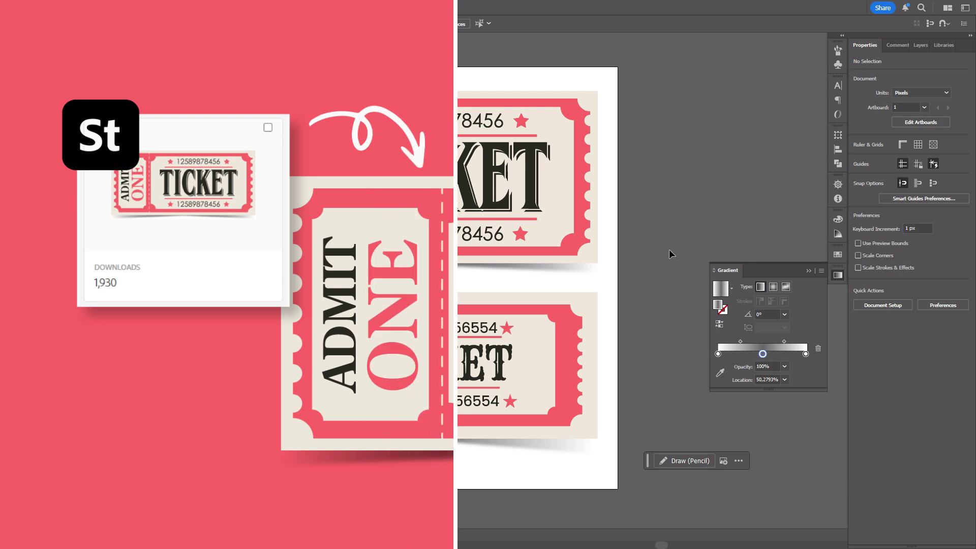